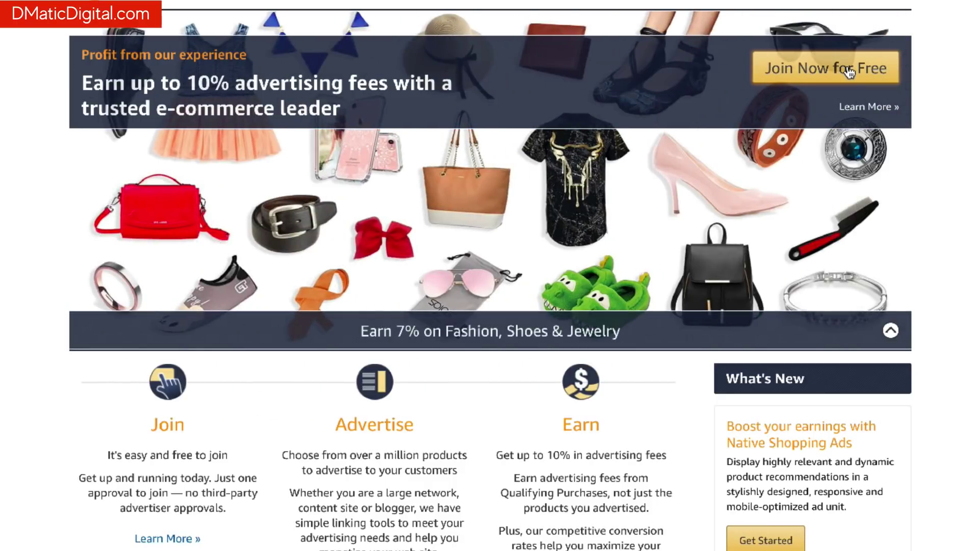
Start joining Associates with a new Amazon account, entering the account holder's name and e-mail
left_click(849, 72)
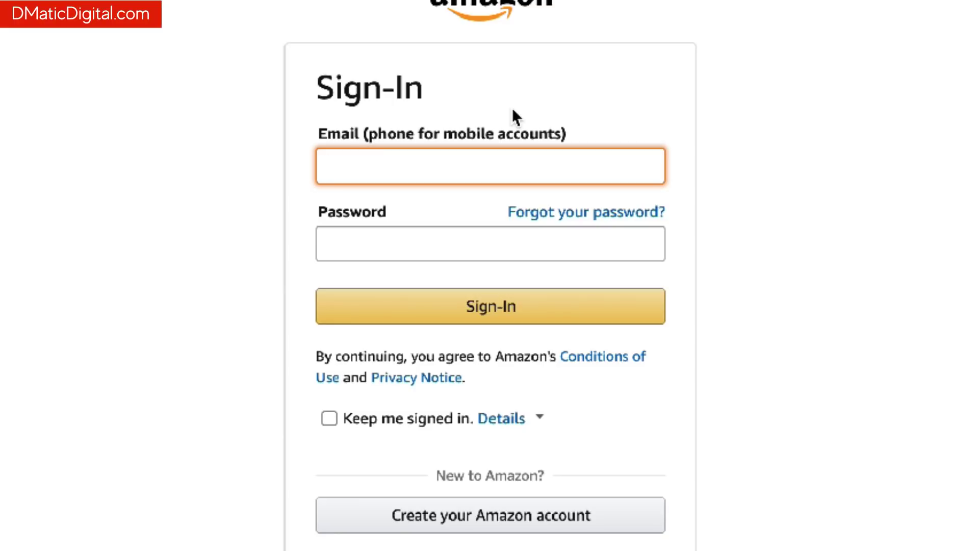
left_click(467, 525)
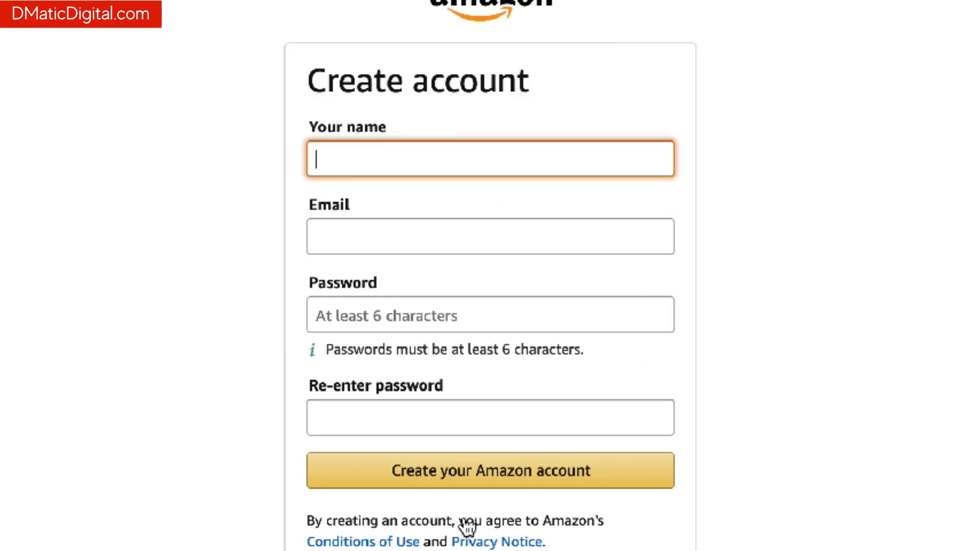
left_click(361, 155)
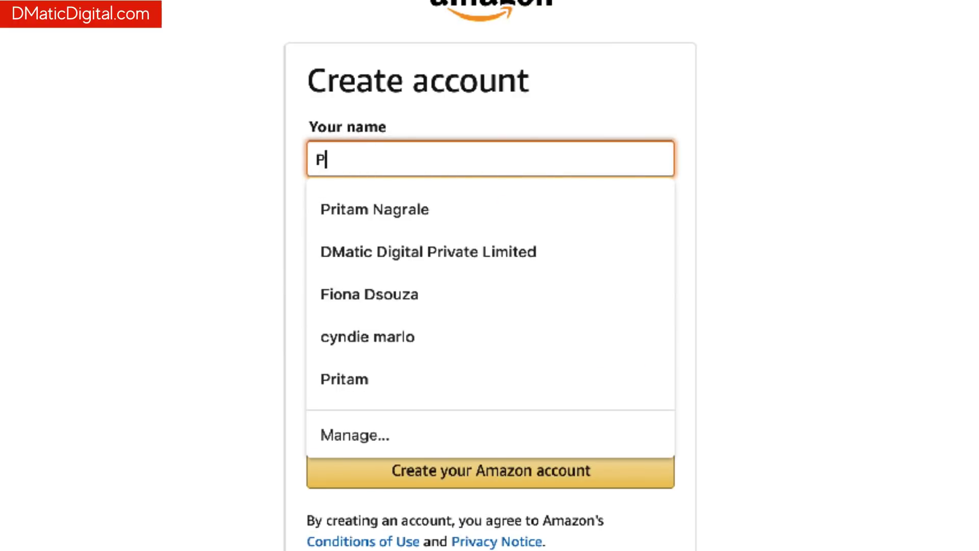
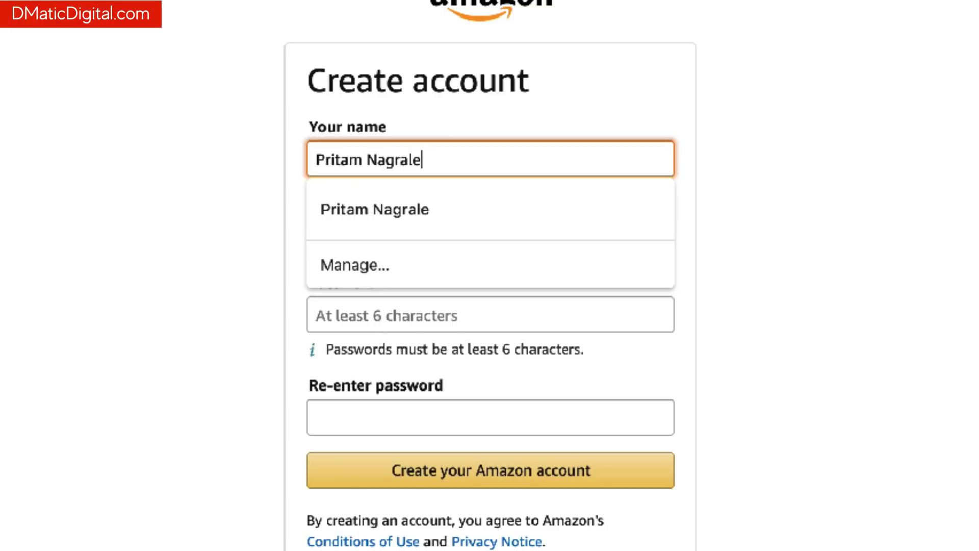
key("Tab")
key("ctrl+v")
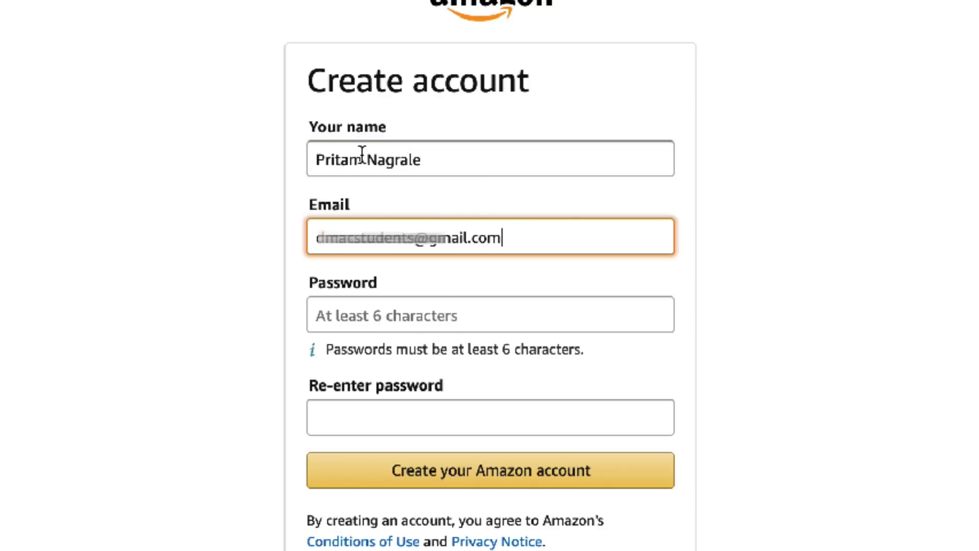
Enter and confirm the account password, then submit the new account details
left_click(393, 317)
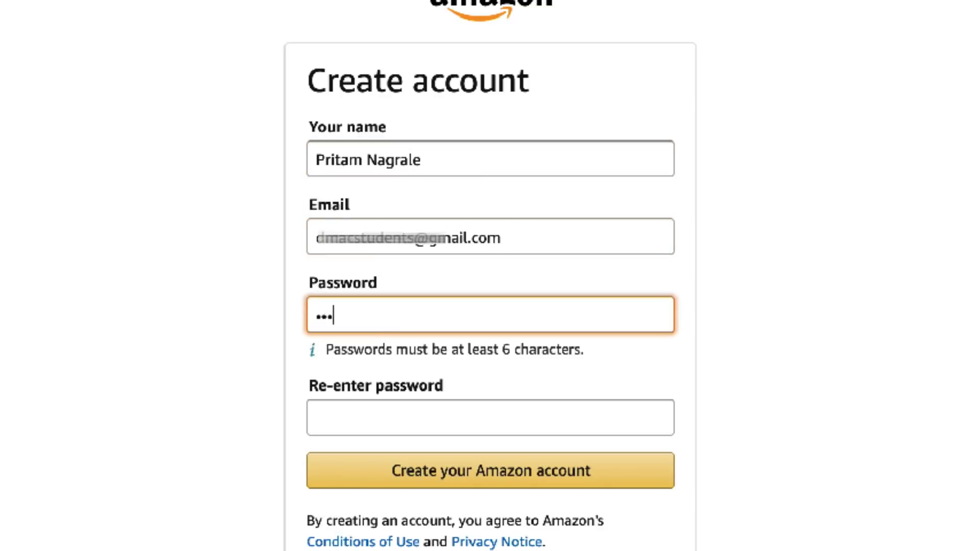
key("Tab")
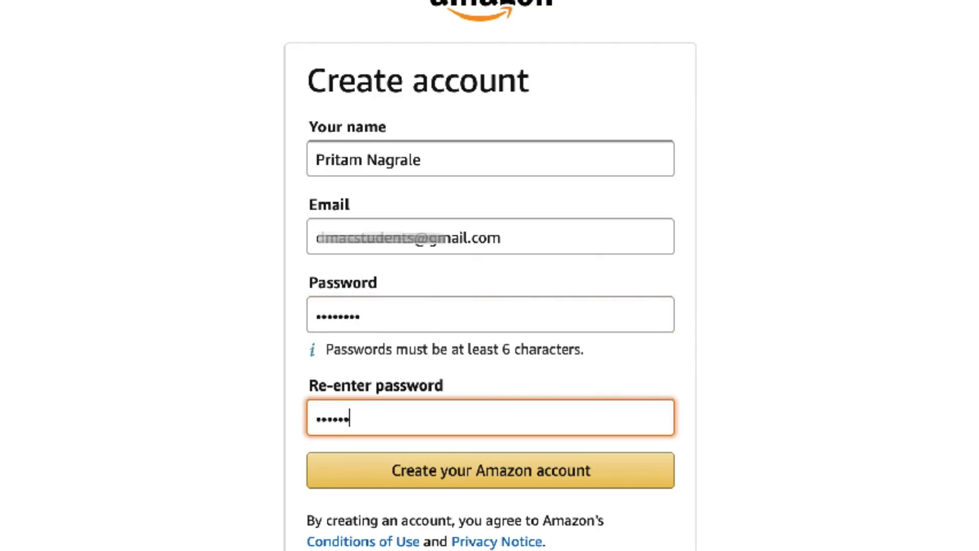
left_click(490, 481)
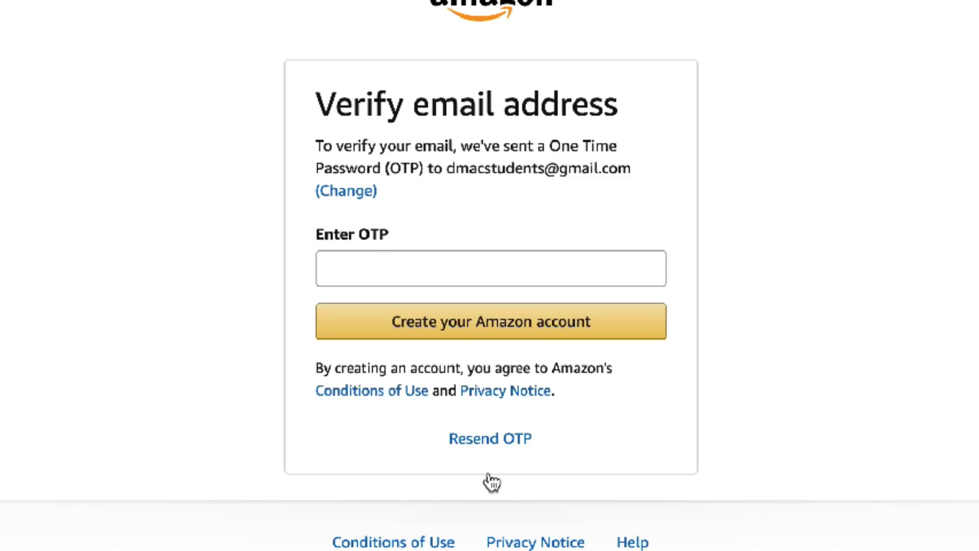
Copy the one-time code from Amazon's verification e-mail into Enter OTP and submit it
left_click(438, 276)
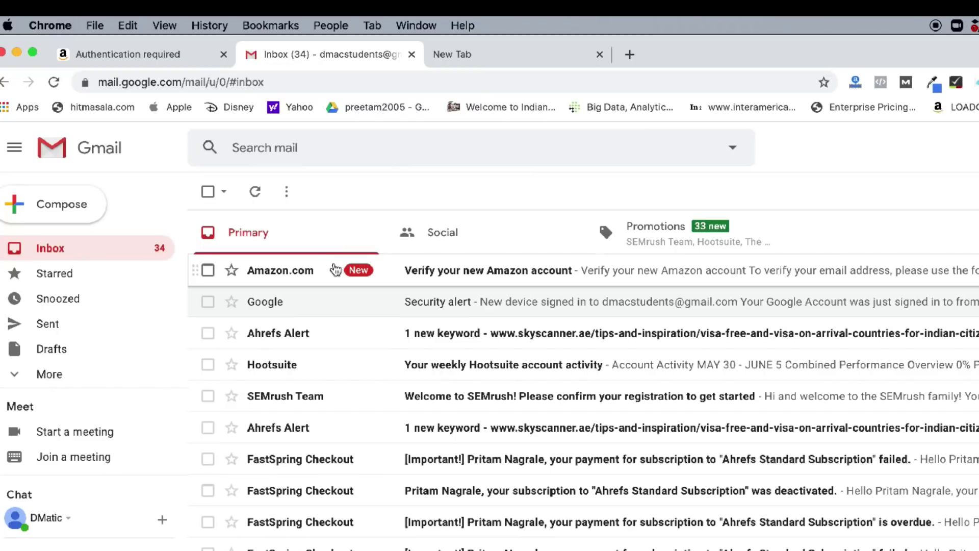
left_click(335, 269)
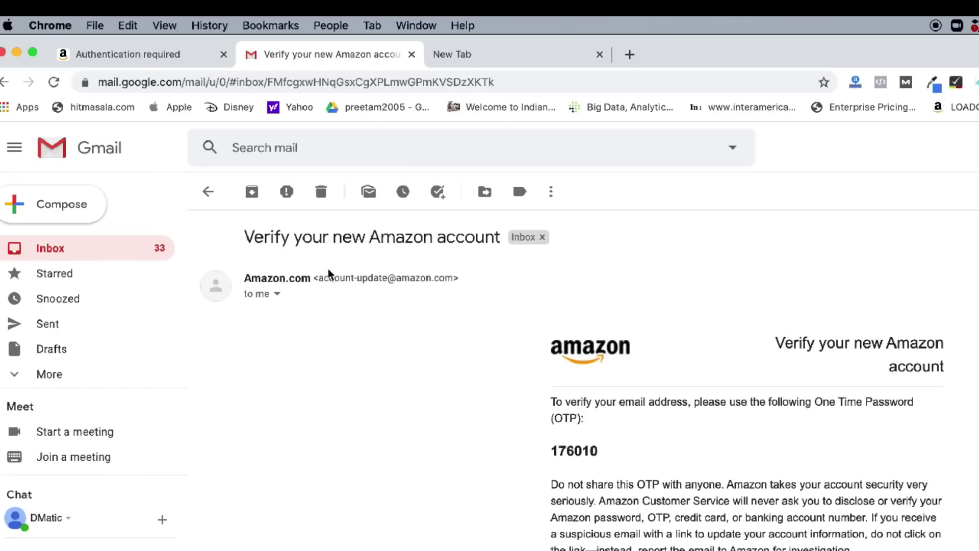
double_click(576, 451)
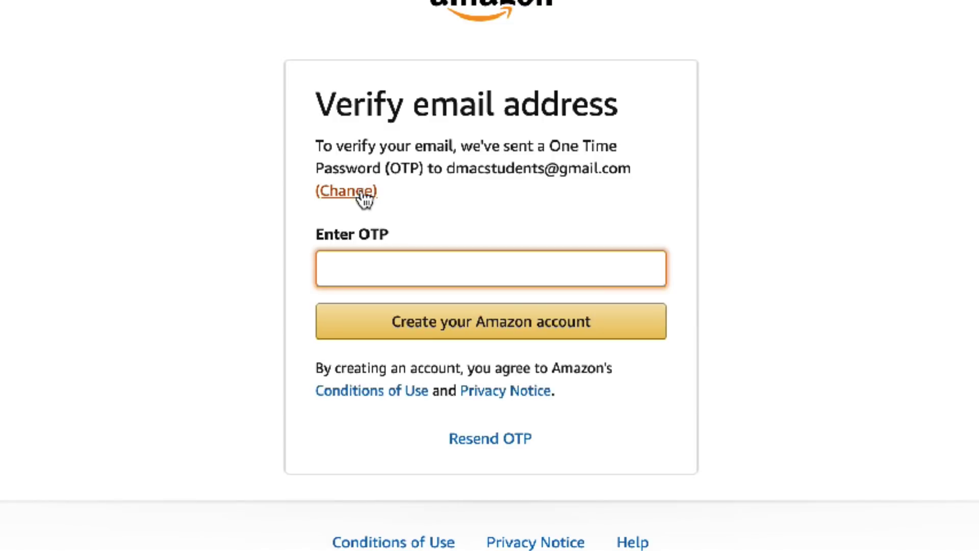
key("ctrl+v")
left_click(525, 325)
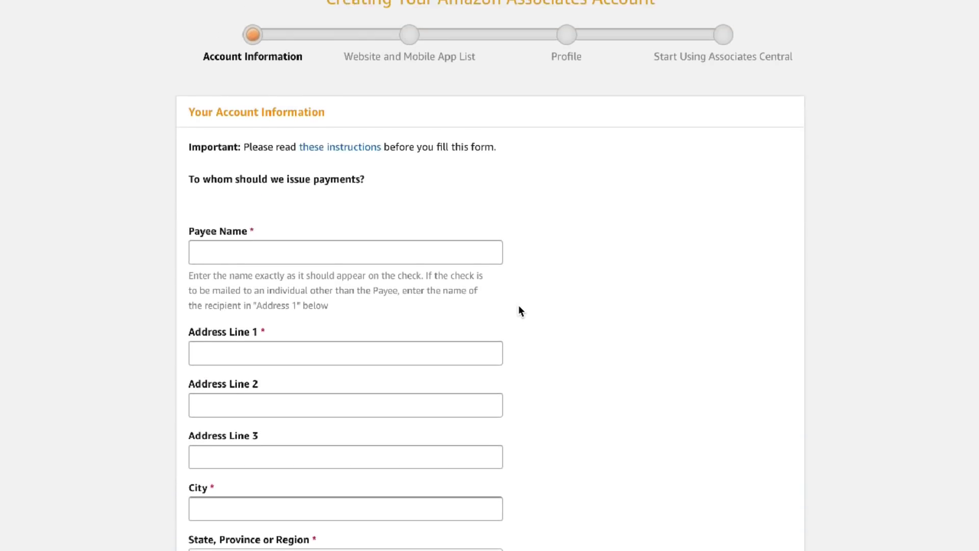
Fill in the payee's full name as the Payee Name
scroll(520, 311, "down", 6)
scroll(520, 311, "up", 4)
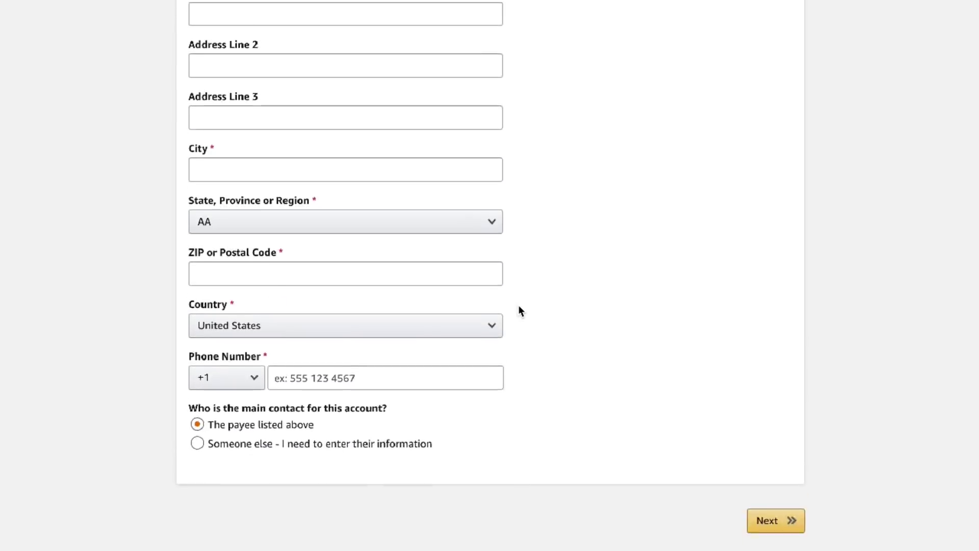
left_click(235, 107)
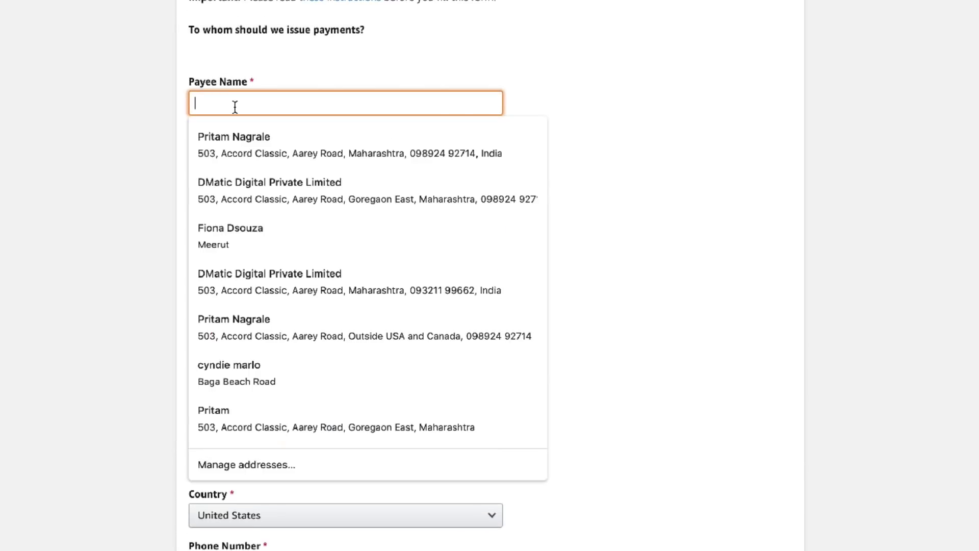
left_click(58, 148)
left_click(239, 109)
type("OPI")
key("BackSpace")
key("BackSpace")
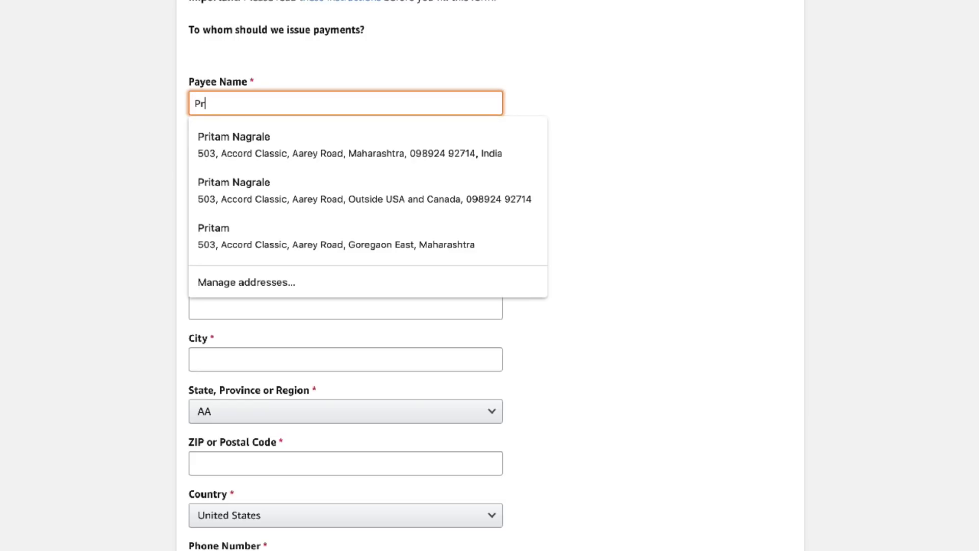
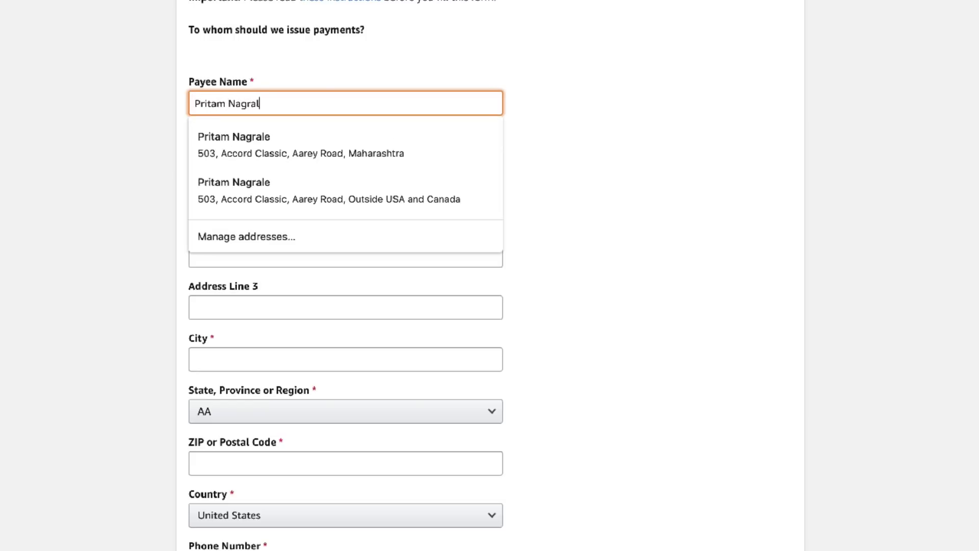
left_click(691, 202)
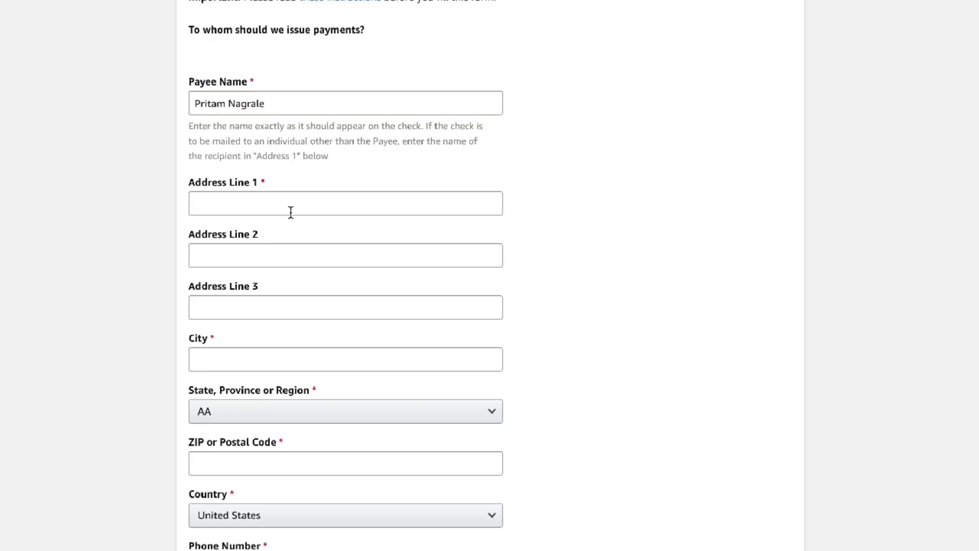
Enter the payee's street address lines and city Mumbai, and choose India as the country
left_click(282, 205)
key("Tab")
type("Near Station")
key("Tab")
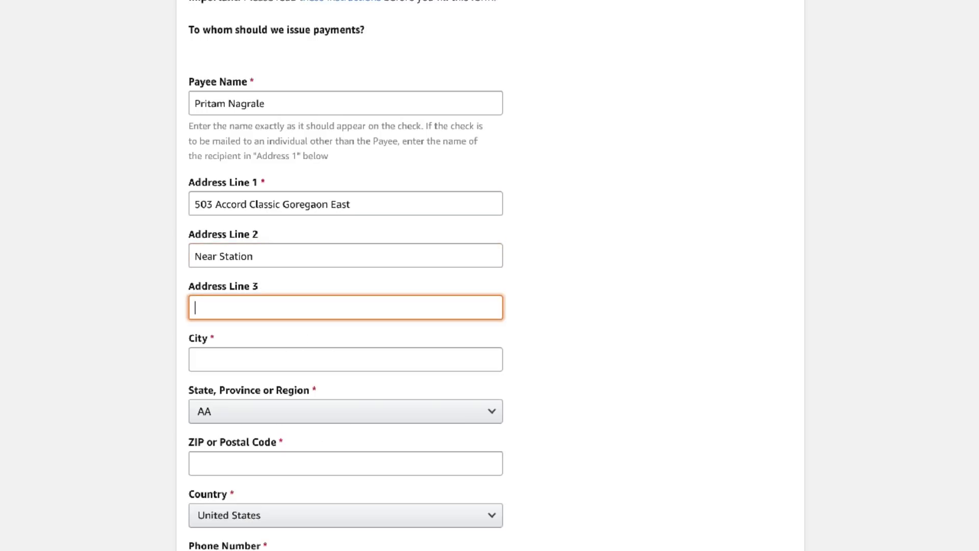
key("Tab")
type("Mumbai")
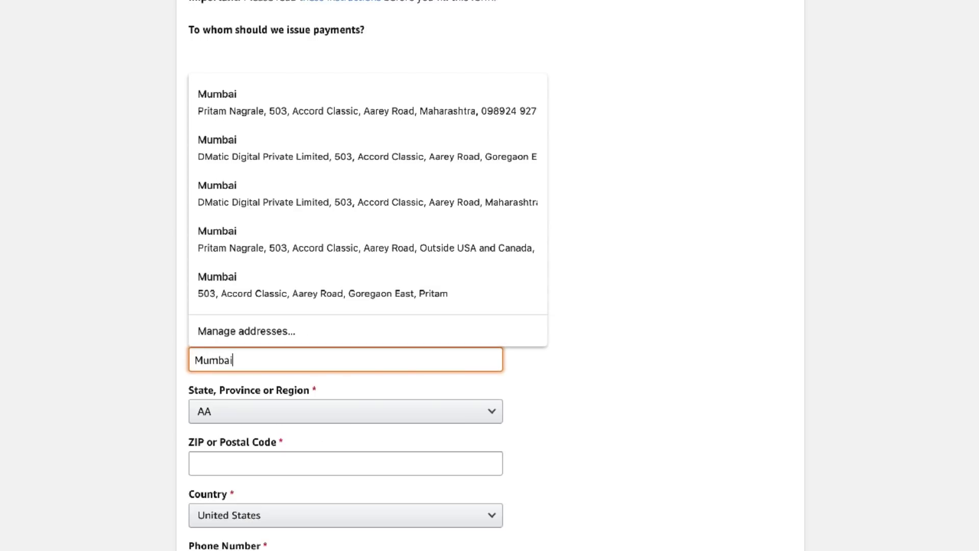
key("Tab")
key("i")
scroll(231, 346, "down", 1)
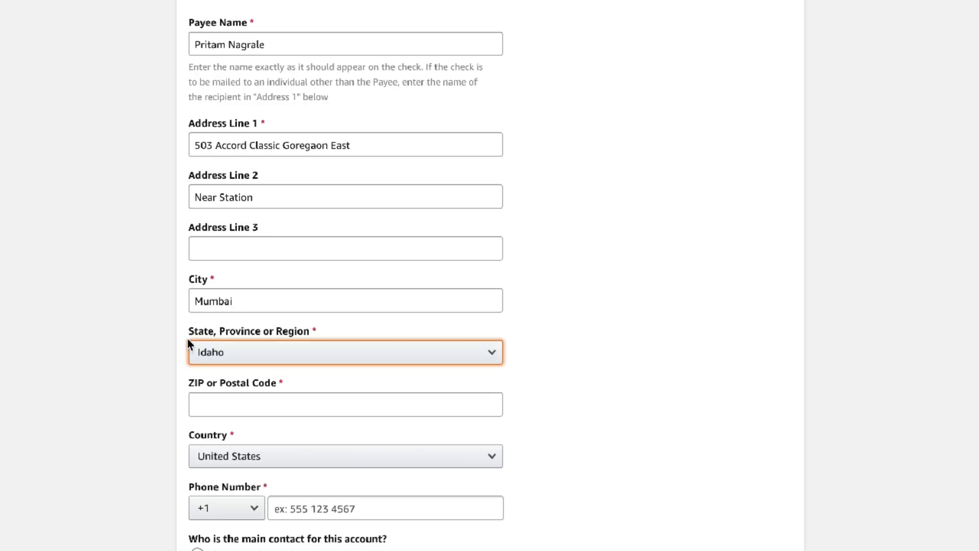
scroll(116, 472, "down", 3)
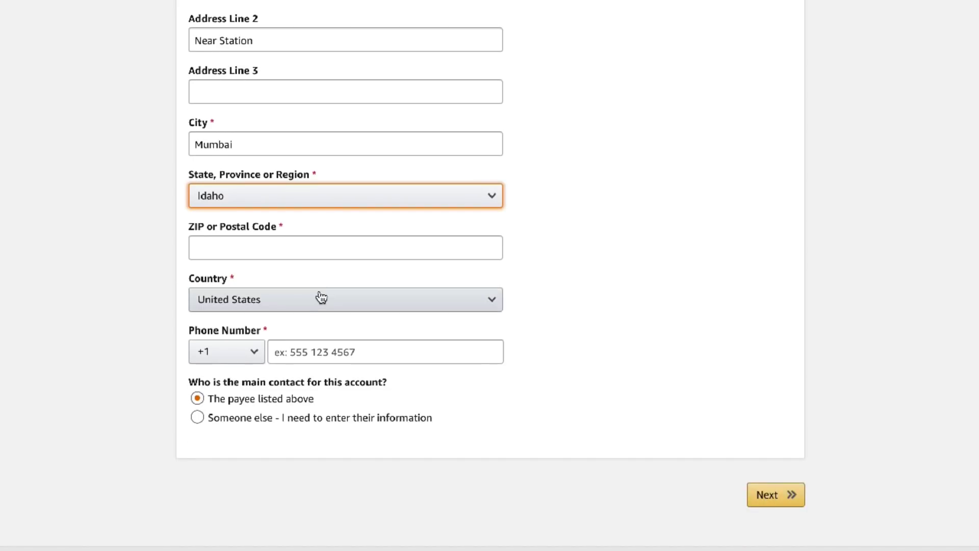
left_click(308, 305)
scroll(310, 278, "down", 3)
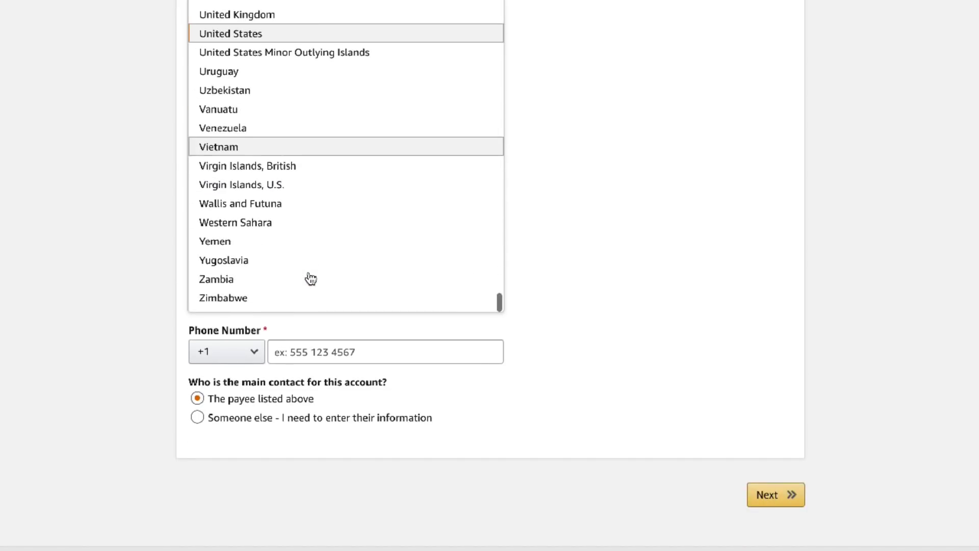
scroll(310, 278, "up", 8)
scroll(310, 278, "up", 20)
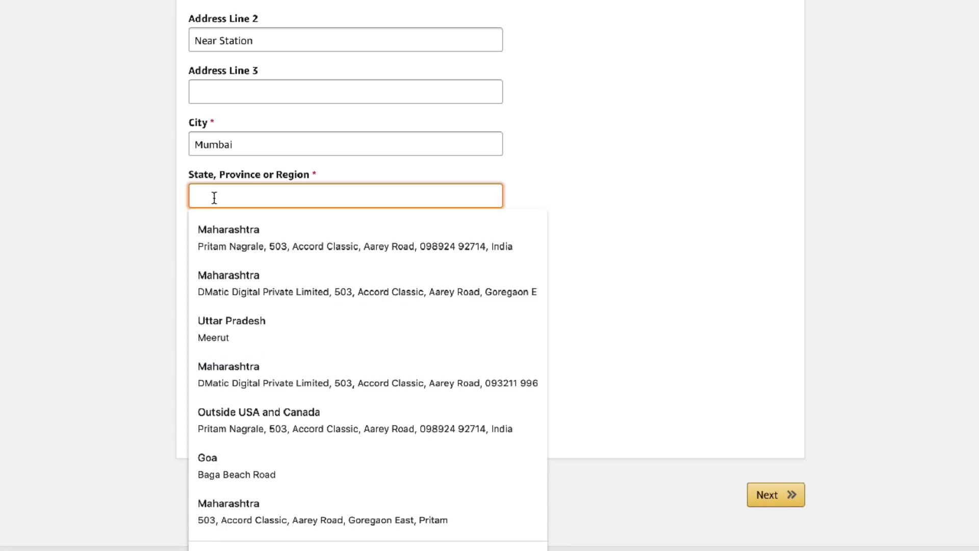
Set state to Maharashtra, add the postal code and phone number, and continue
type("Maharashtra")
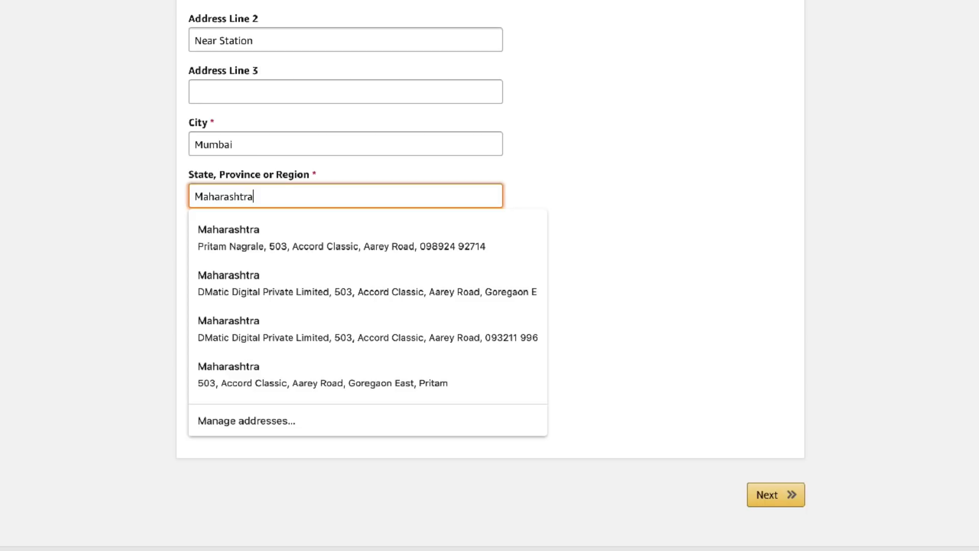
left_click(195, 248)
type("4")
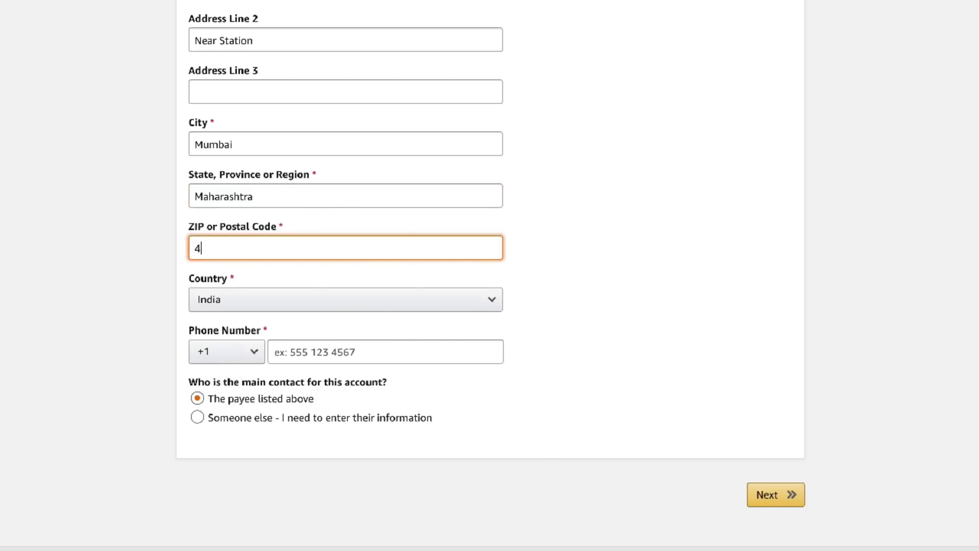
type("00063")
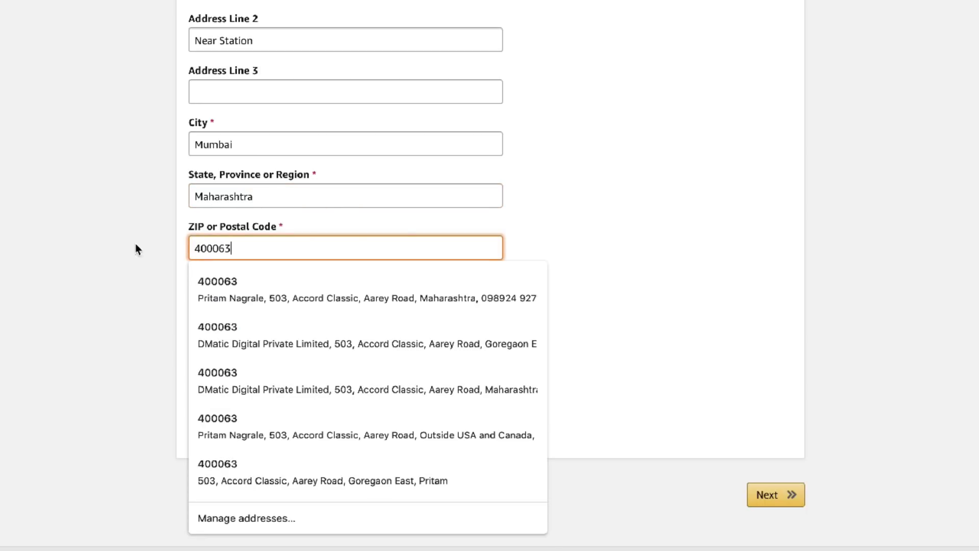
left_click(41, 291)
left_click(321, 353)
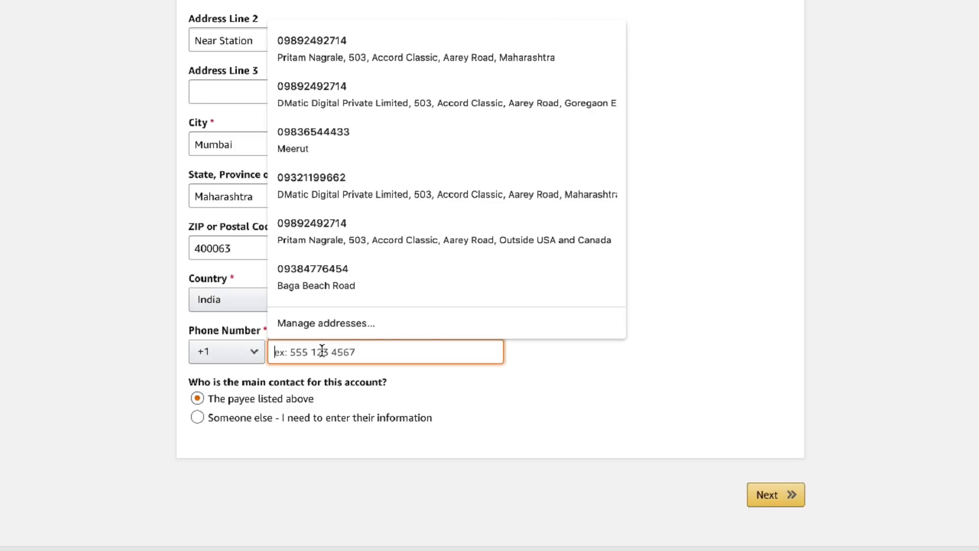
type("7")
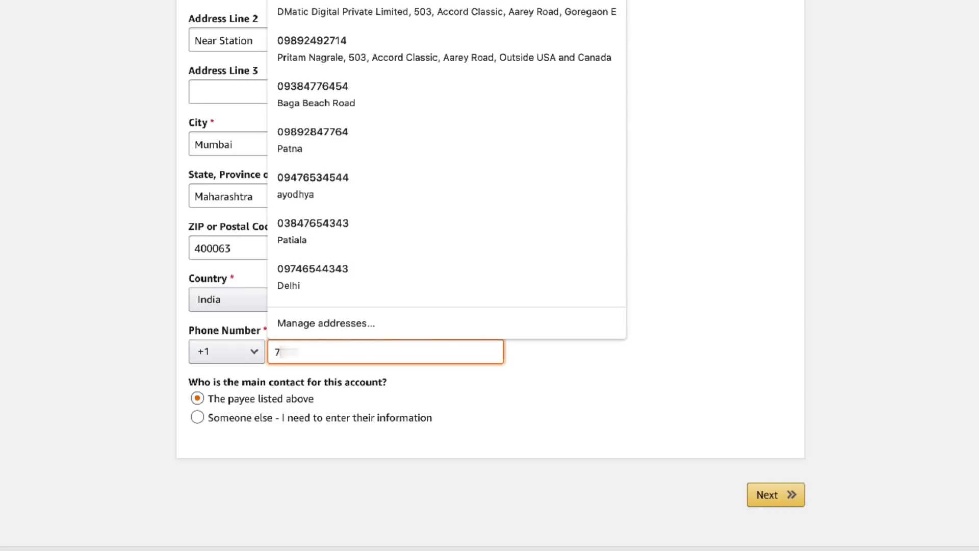
left_click(772, 495)
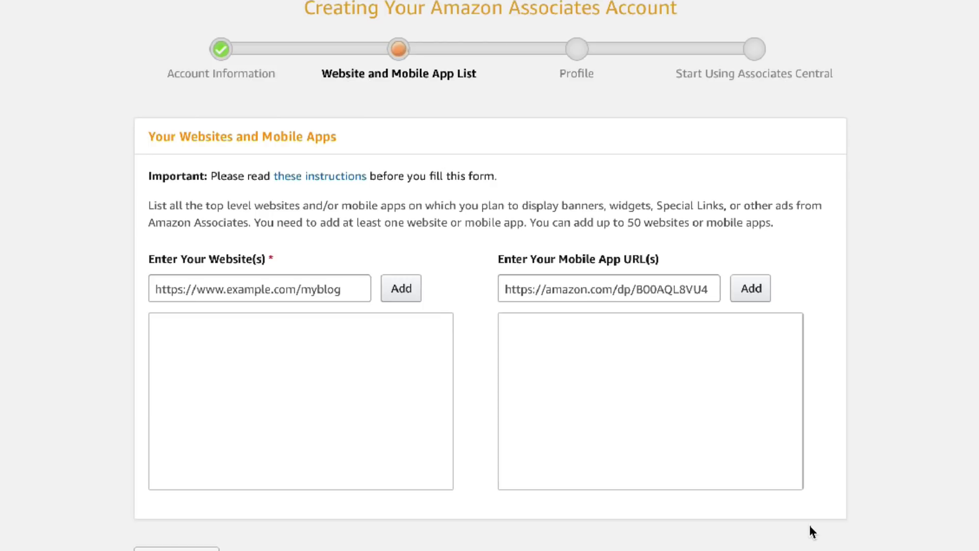
Add moneyconnexion.com to the website list
left_click(185, 283)
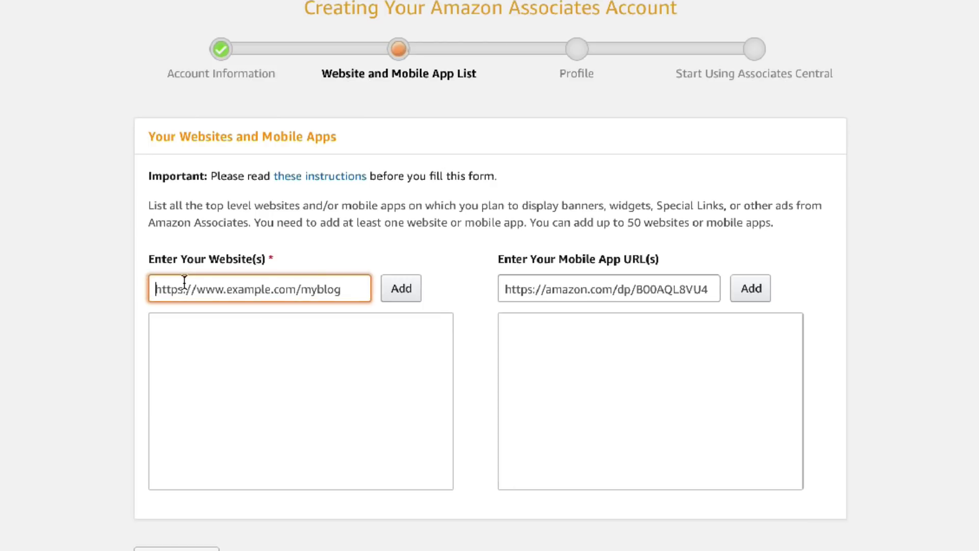
type("mo")
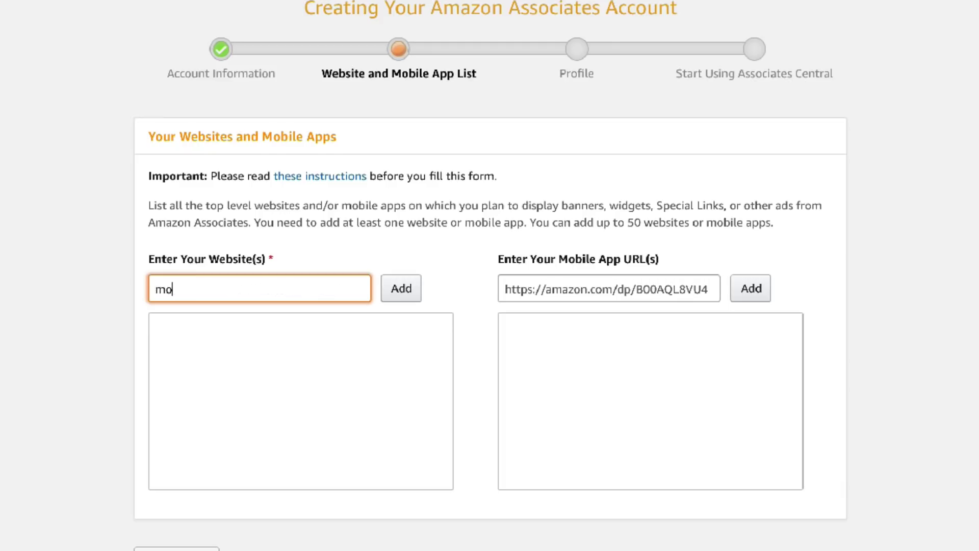
type("neyconnexion.com")
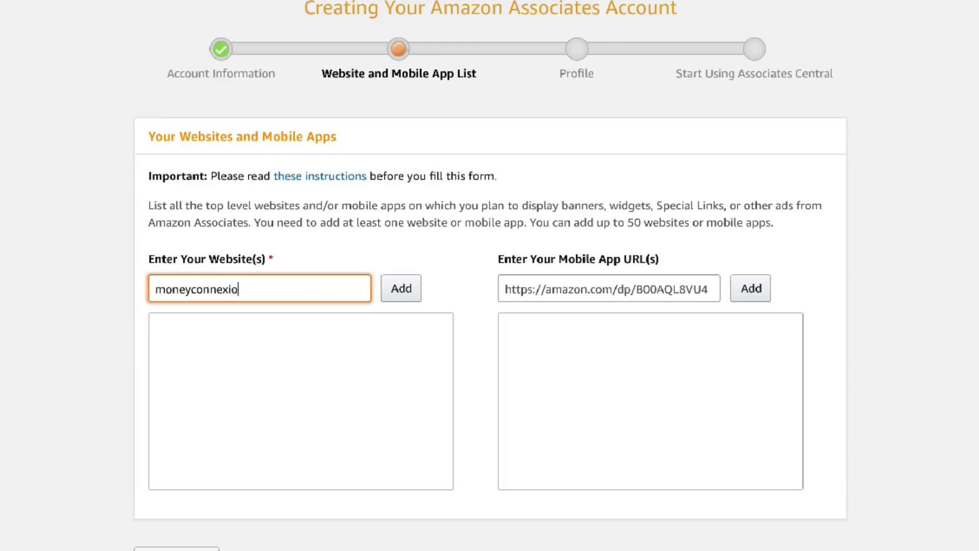
left_click(389, 298)
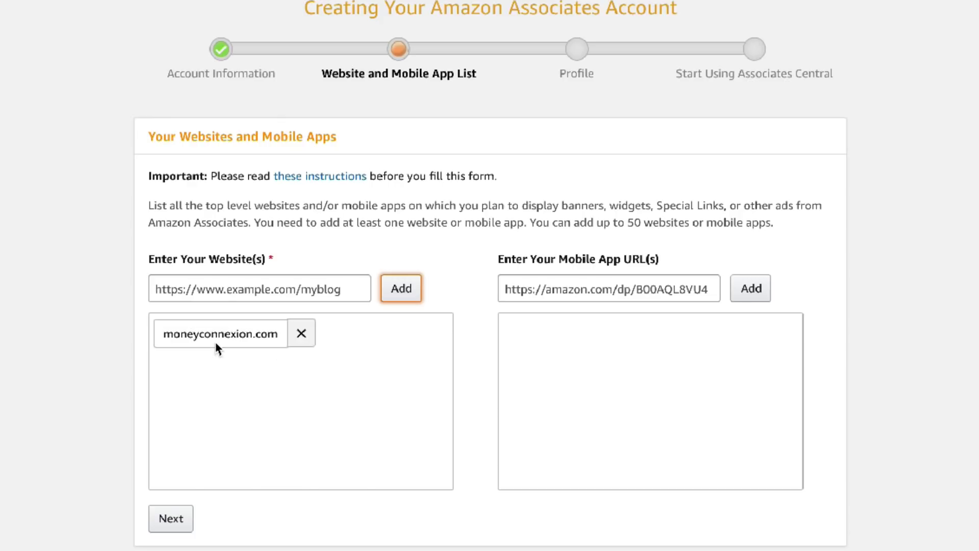
Answer No to the under-13 audience question and confirm the website list
left_click(171, 518)
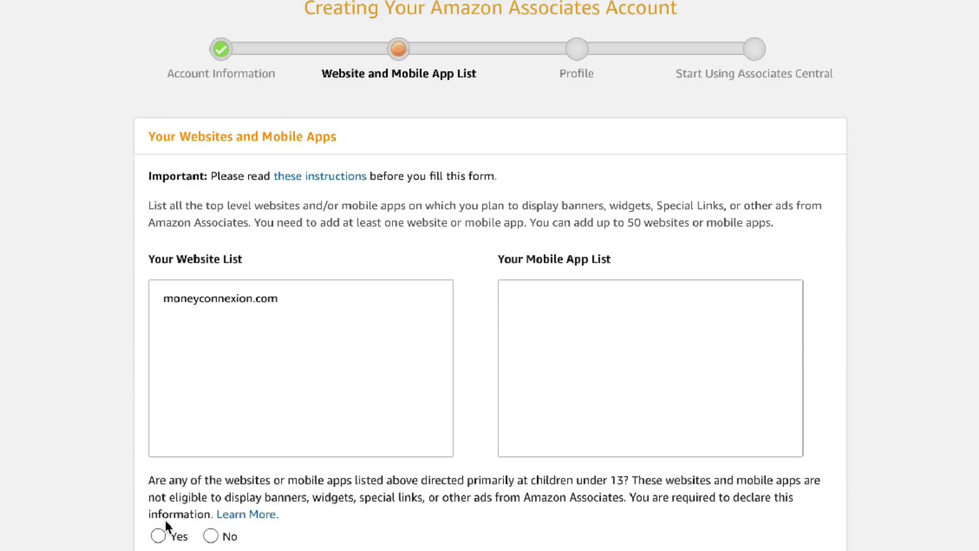
scroll(166, 520, "down", 3)
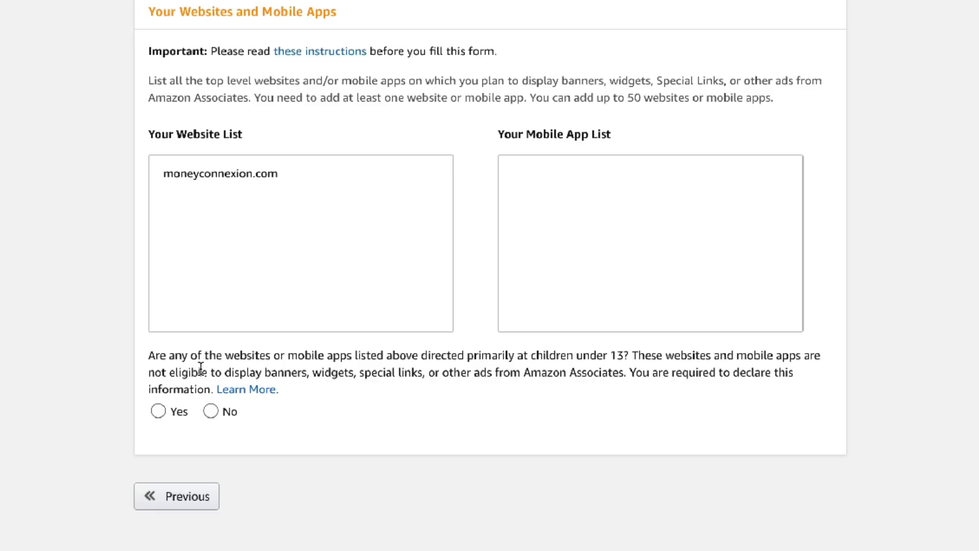
left_click(206, 413)
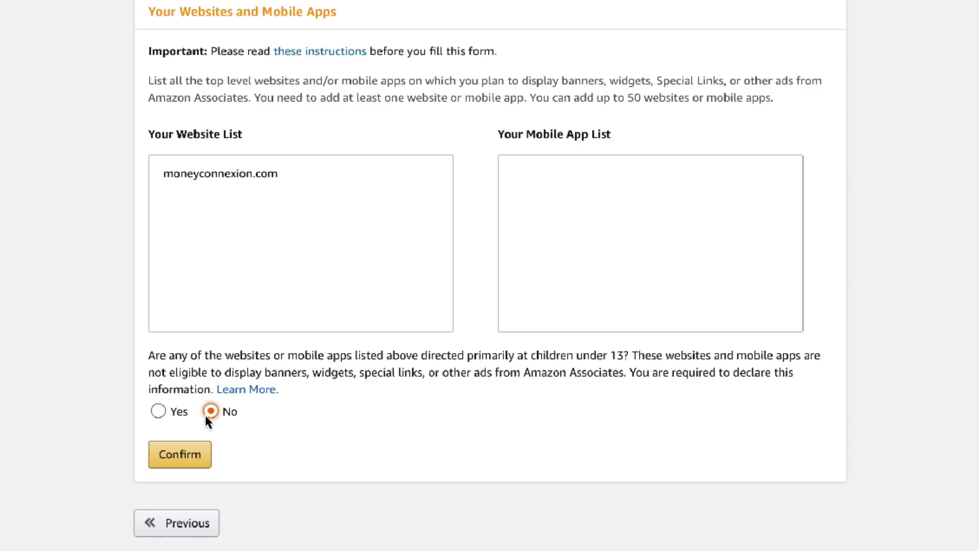
left_click(181, 461)
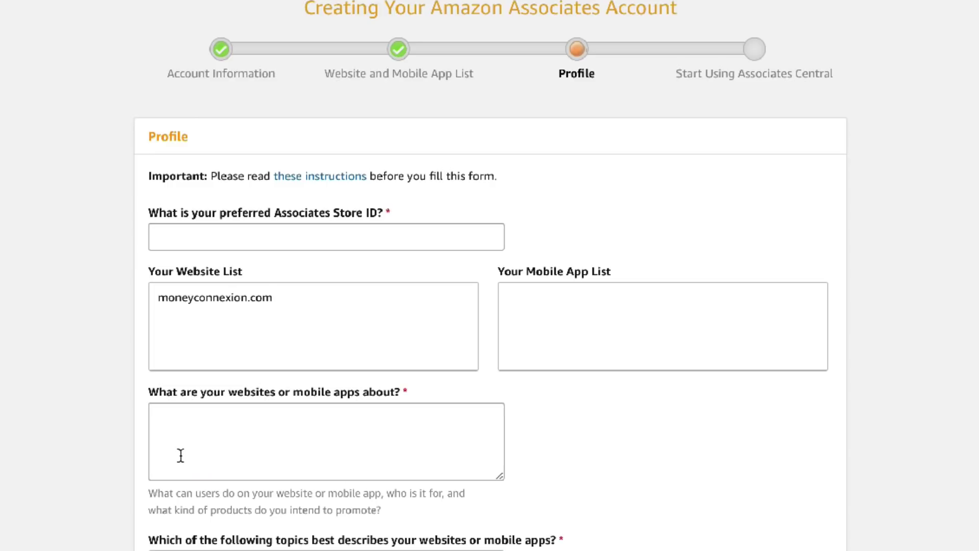
Enter moneyconnexion as the preferred Associates Store ID
scroll(108, 396, "down", 10)
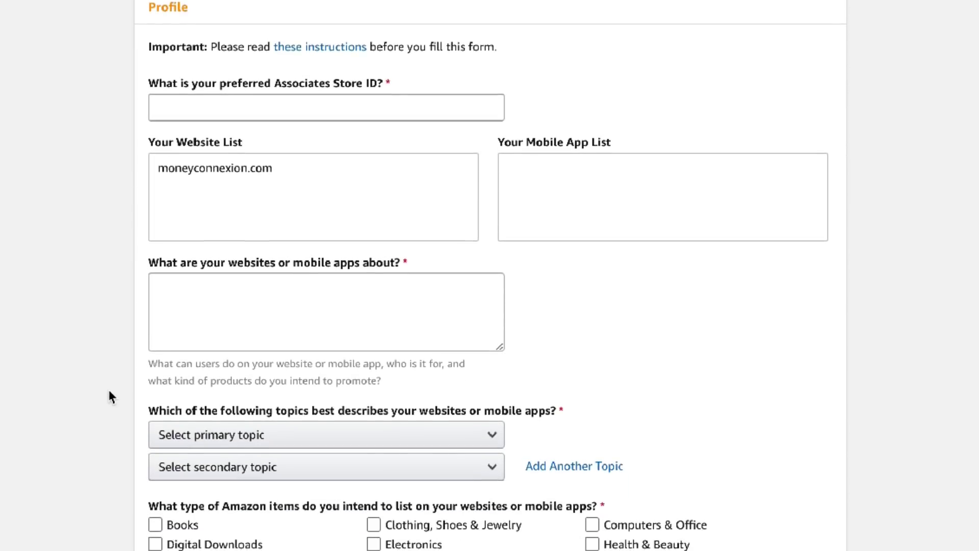
scroll(108, 390, "up", 10)
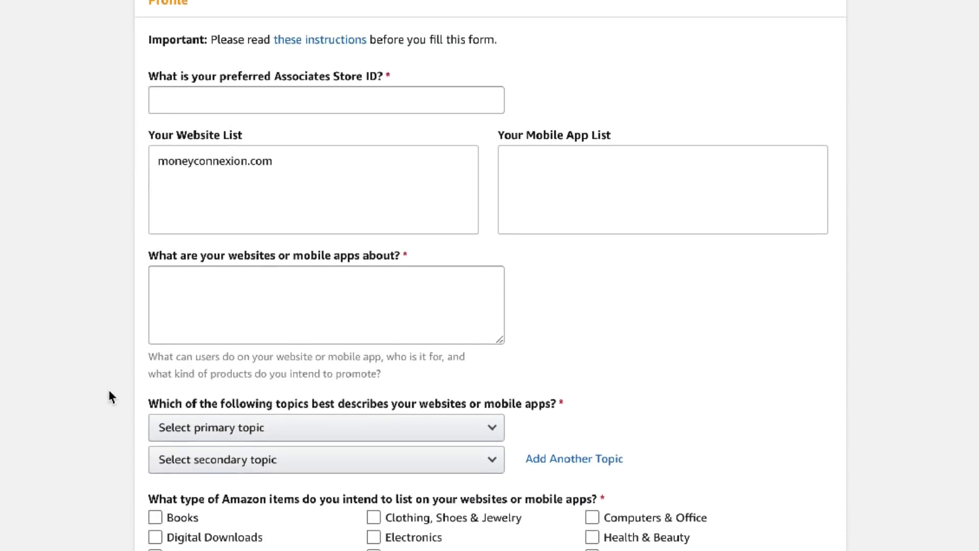
left_click(235, 184)
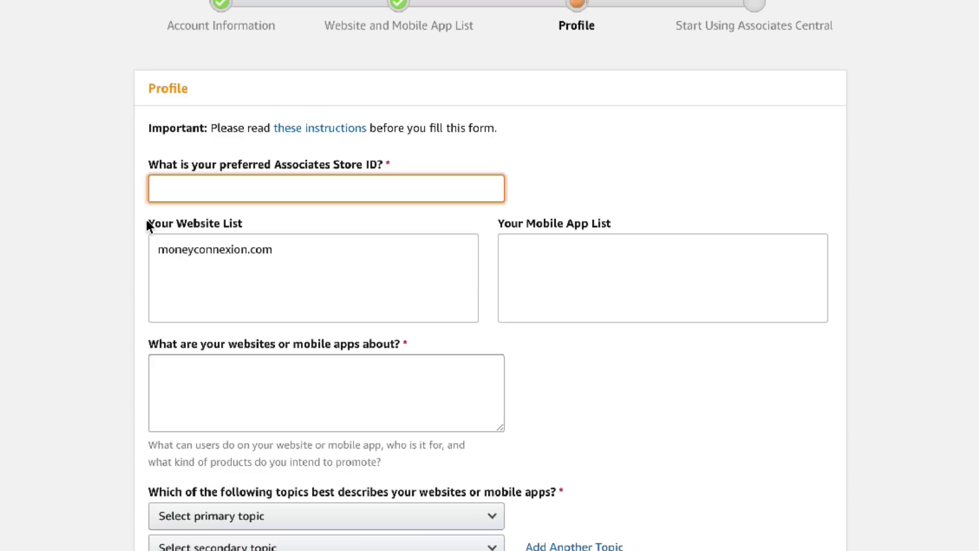
type("moneyconnexion")
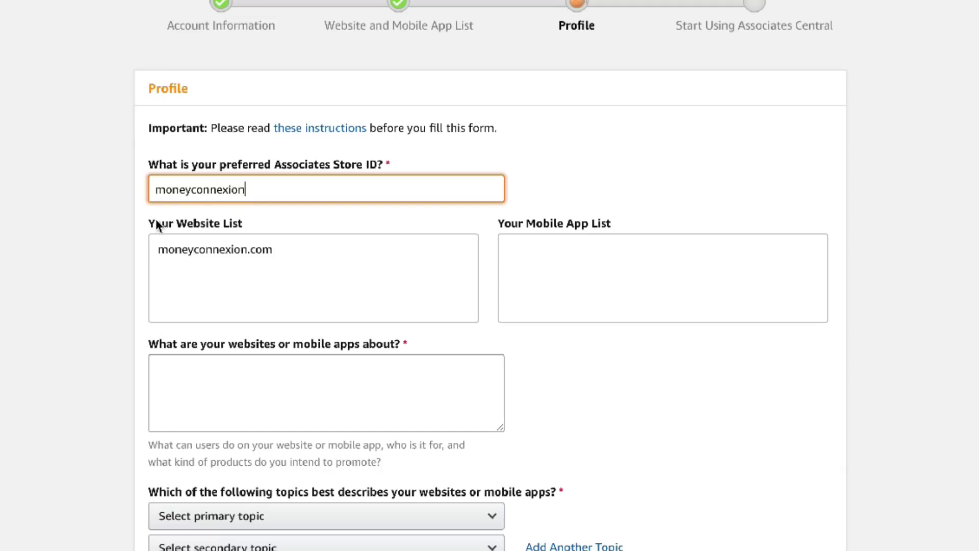
left_click(332, 252)
Describe the site as 'MoneyConnexion is a personal finance website.'
scroll(329, 351, "down", 3)
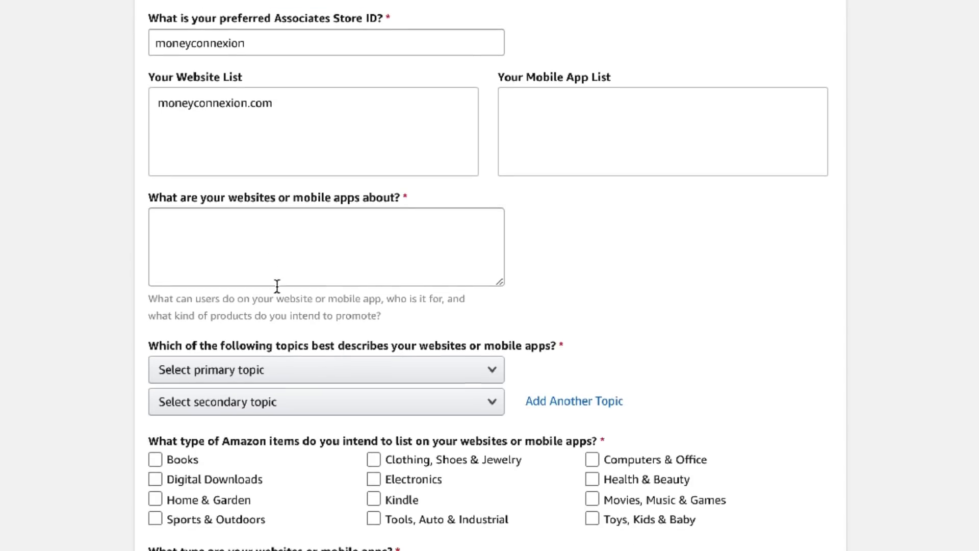
left_click(282, 239)
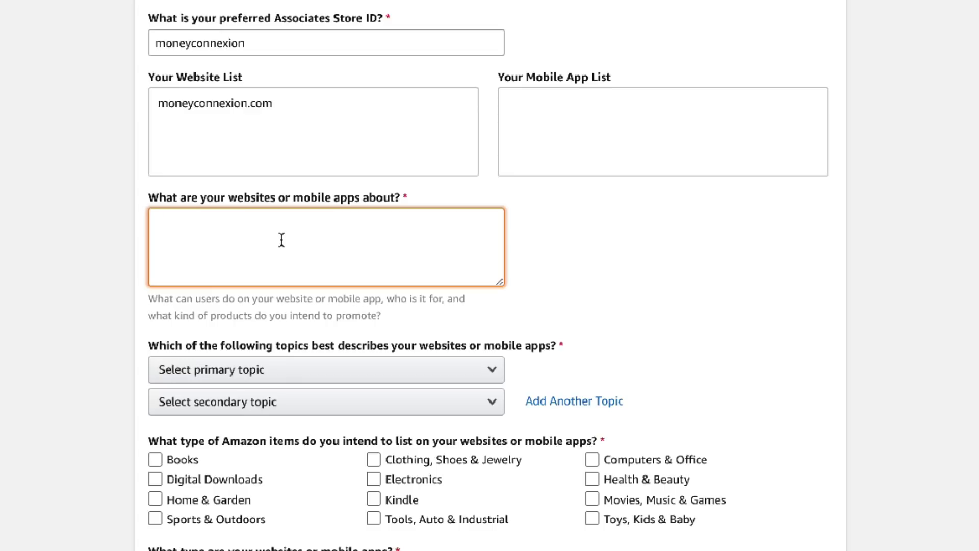
type("MoneyCOnn")
key("BackSpace")
key("BackSpace")
type("onnexion")
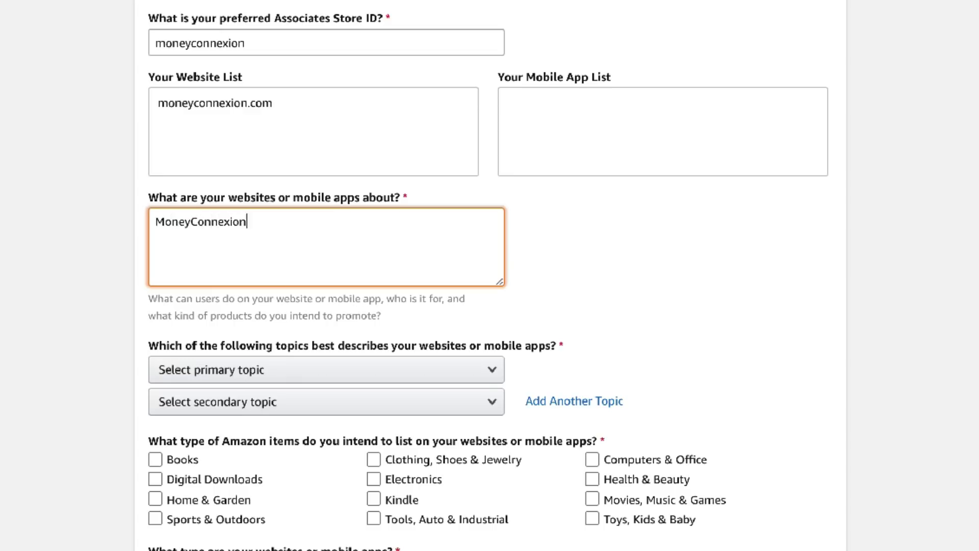
type(" is a perfinance")
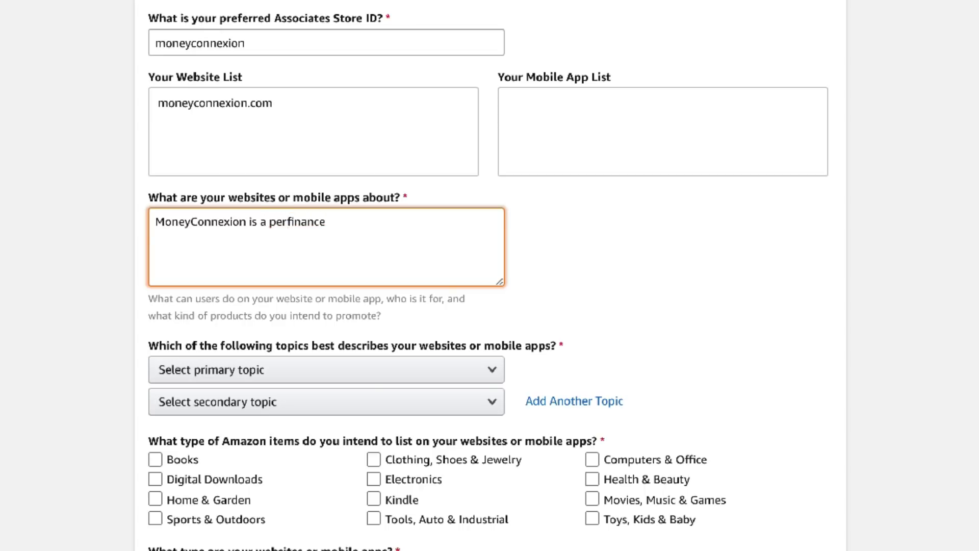
key("BackSpace")
key("BackSpace")
key("BackSpace")
key("BackSpace")
type("sonal finance website")
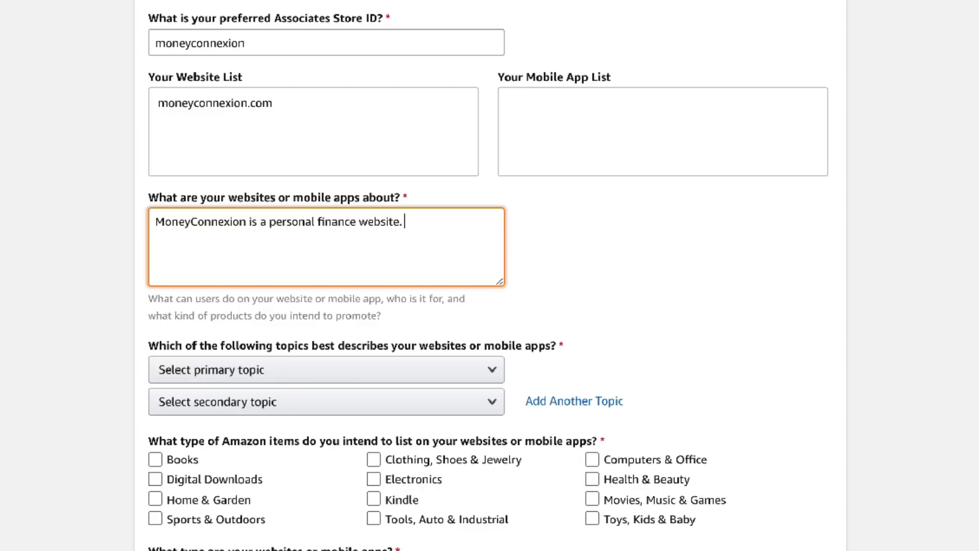
type(".")
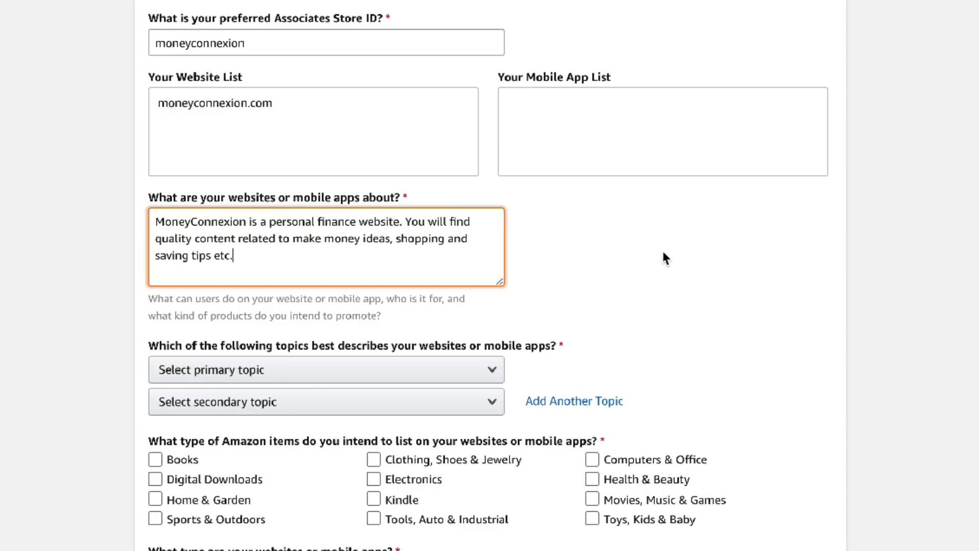
scroll(661, 250, "down", 4)
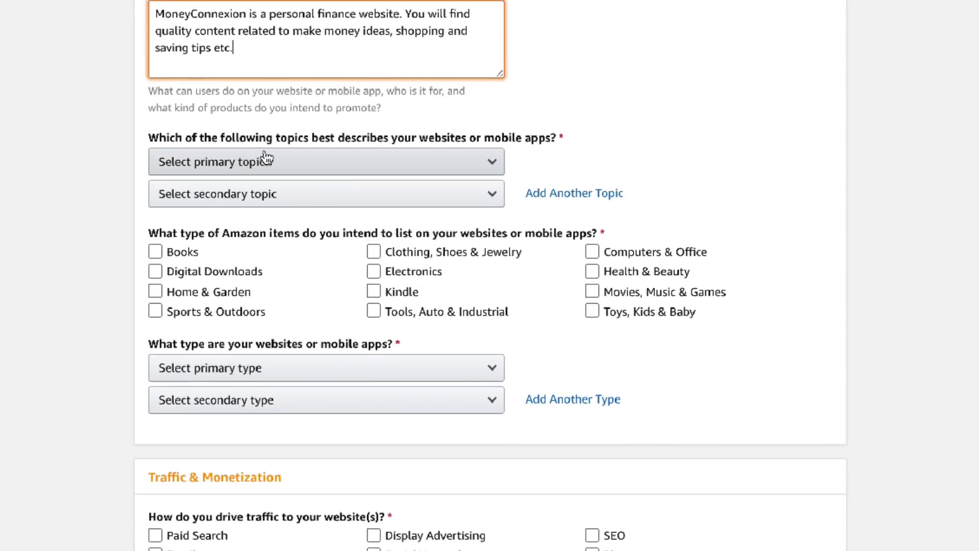
left_click(449, 169)
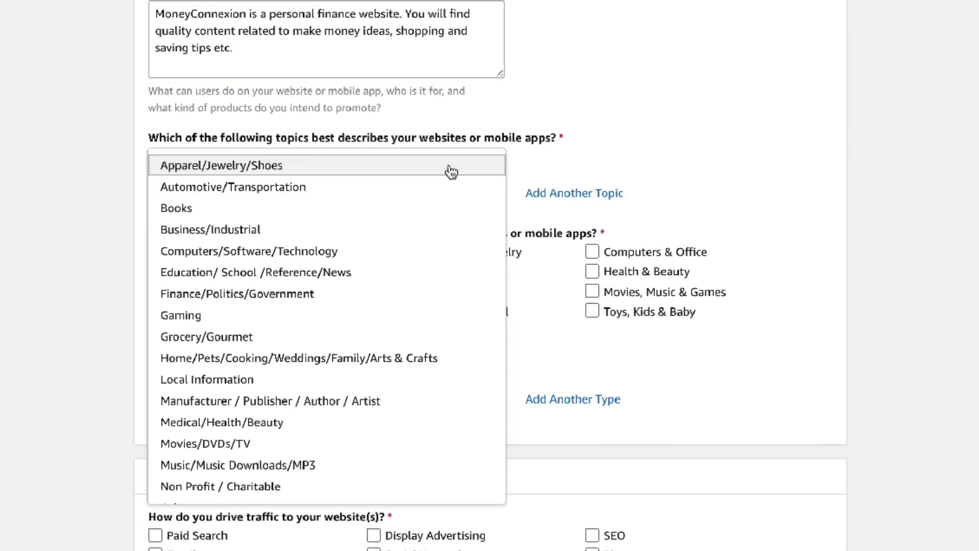
Set the primary topic to Business/Industrial and the secondary topic to Finance/Politics/Government
scroll(367, 280, "down", 2)
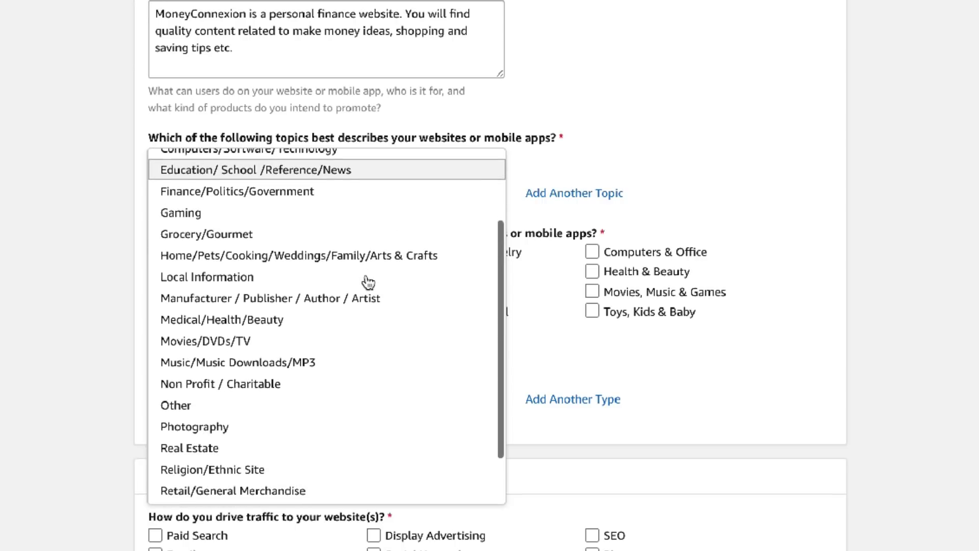
scroll(367, 282, "up", 1)
scroll(367, 282, "down", 1)
scroll(367, 282, "up", 1)
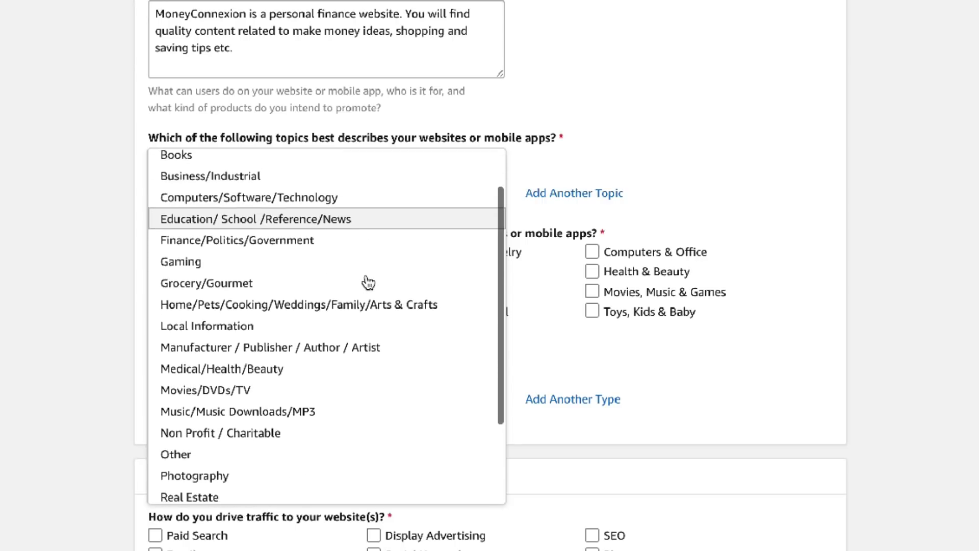
scroll(367, 282, "down", 2)
scroll(367, 282, "up", 4)
left_click(284, 230)
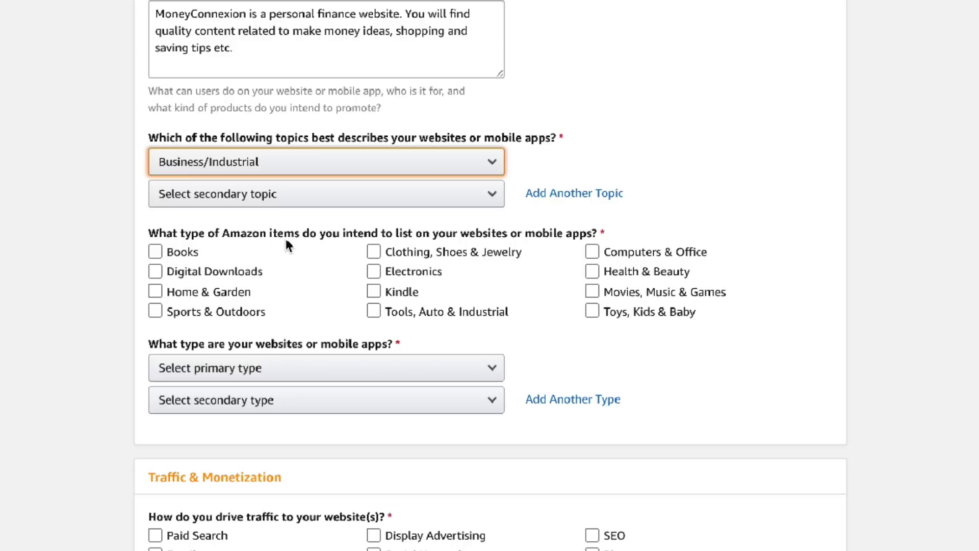
left_click(285, 192)
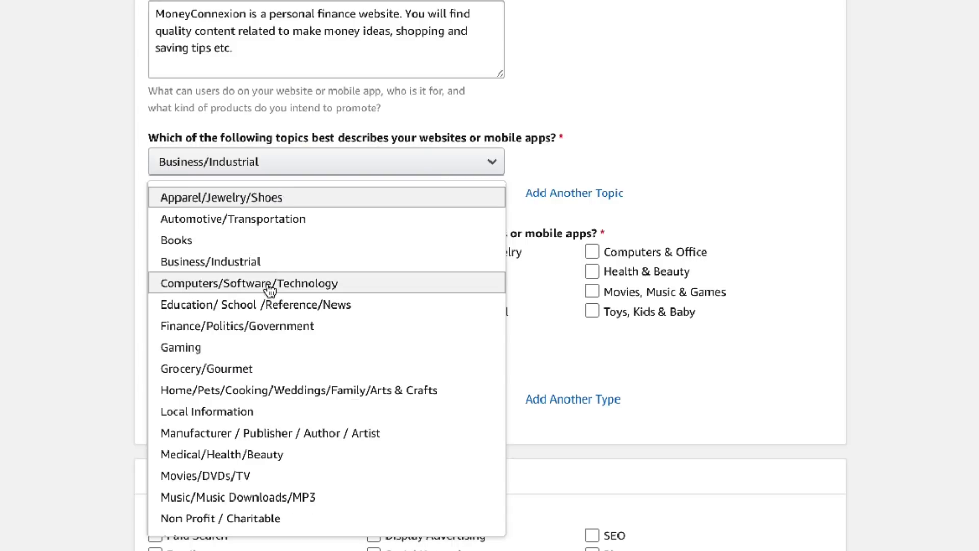
left_click(259, 326)
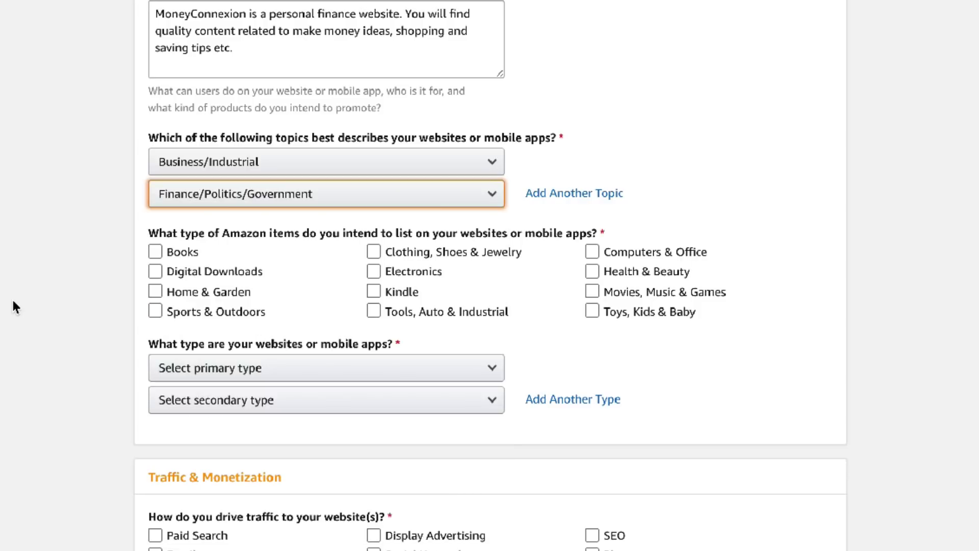
Choose the item categories to list, including Books, Digital Downloads and Electronics
scroll(11, 298, "down", 2)
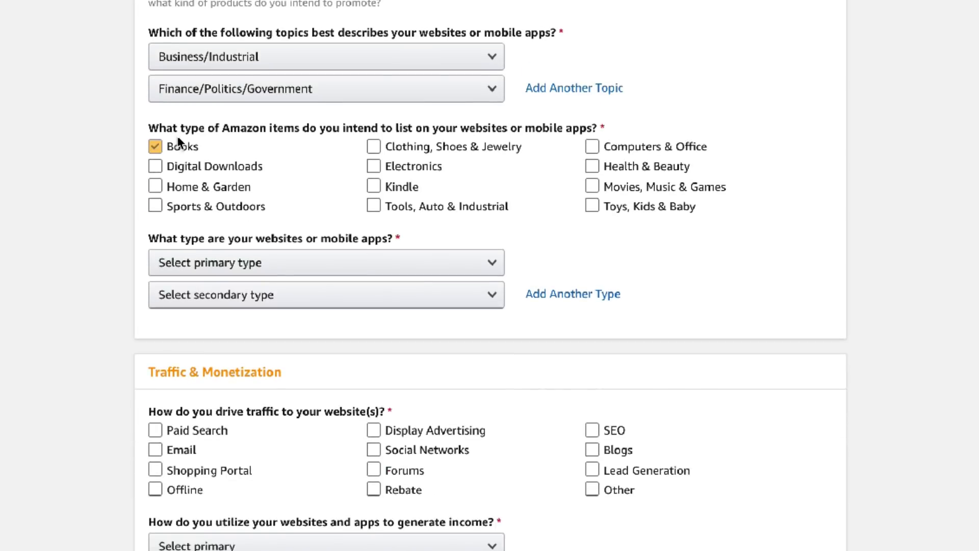
left_click(217, 146)
left_click(301, 164)
left_click(428, 167)
left_click(238, 168)
left_click(232, 166)
left_click(209, 206)
left_click(168, 206)
left_click(155, 165)
left_click(171, 164)
left_click(155, 146)
left_click(153, 170)
left_click(260, 212)
left_click(262, 214)
left_click(438, 167)
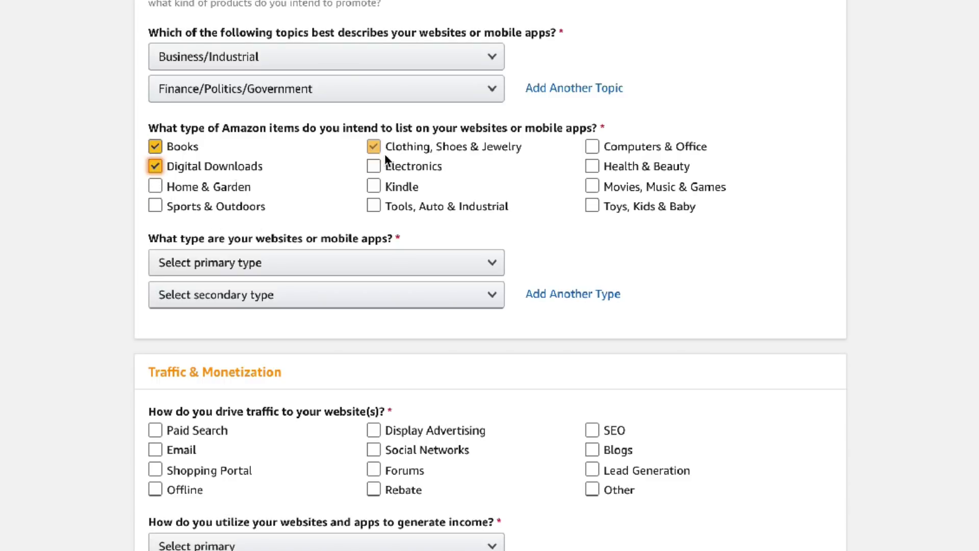
left_click(387, 168)
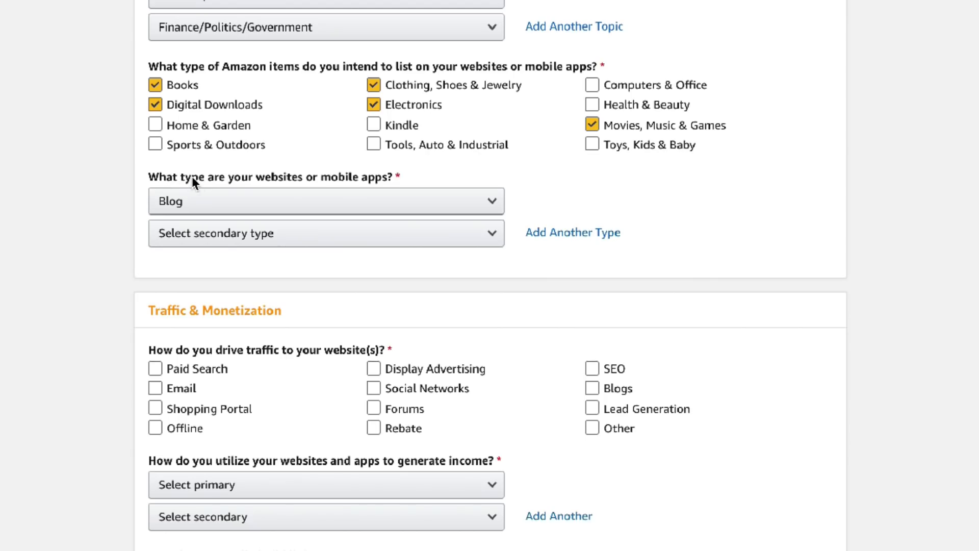
Keep Blog as the website type and add Content or Niche Website as secondary type
left_click(244, 203)
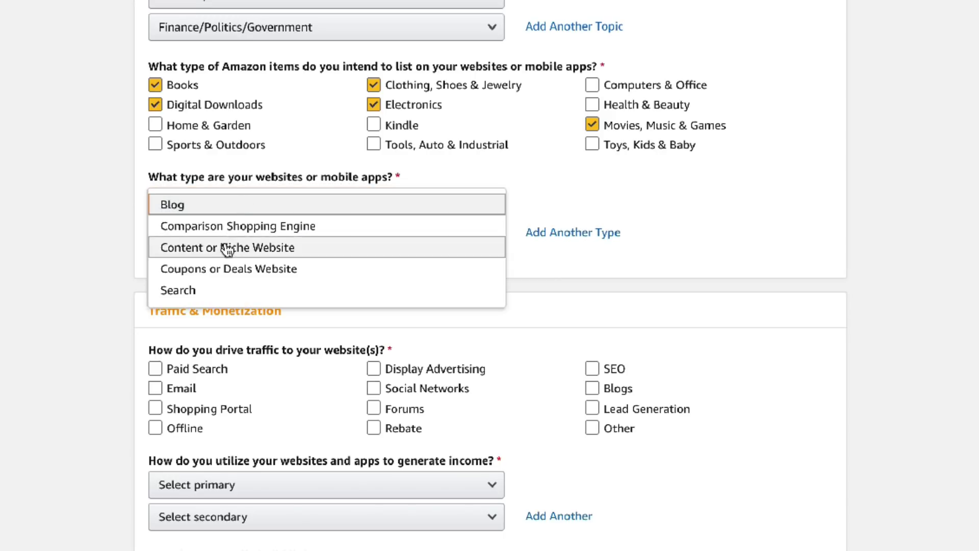
left_click(201, 209)
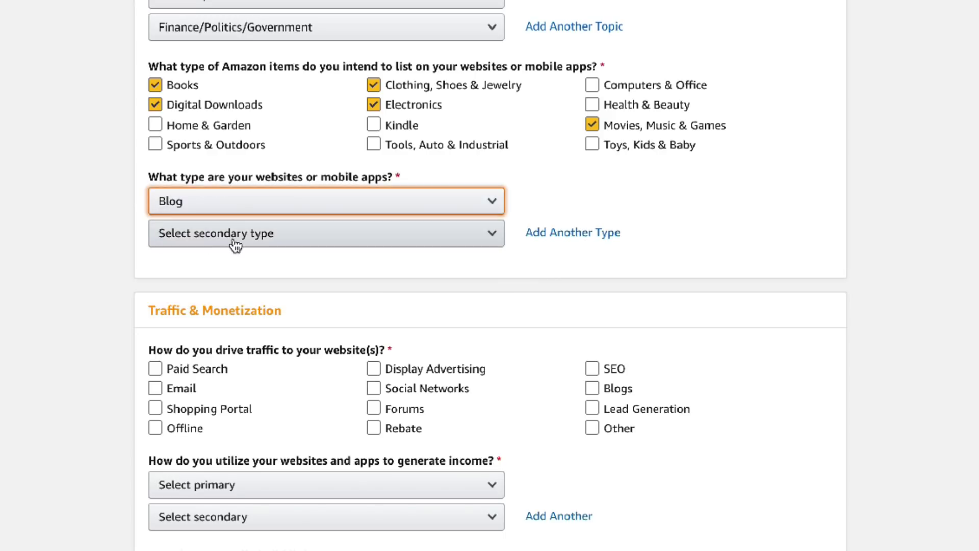
left_click(295, 240)
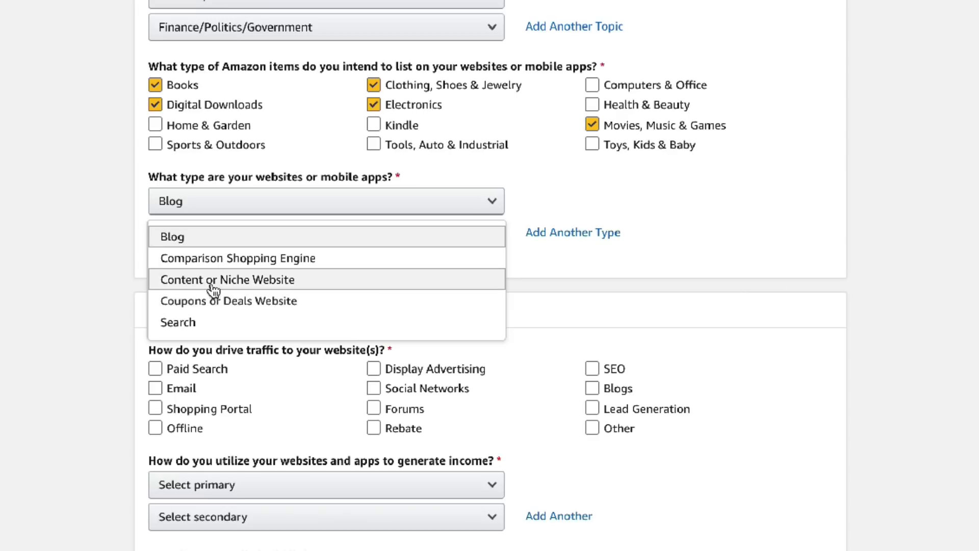
left_click(213, 283)
scroll(44, 288, "down", 1)
scroll(43, 287, "down", 2)
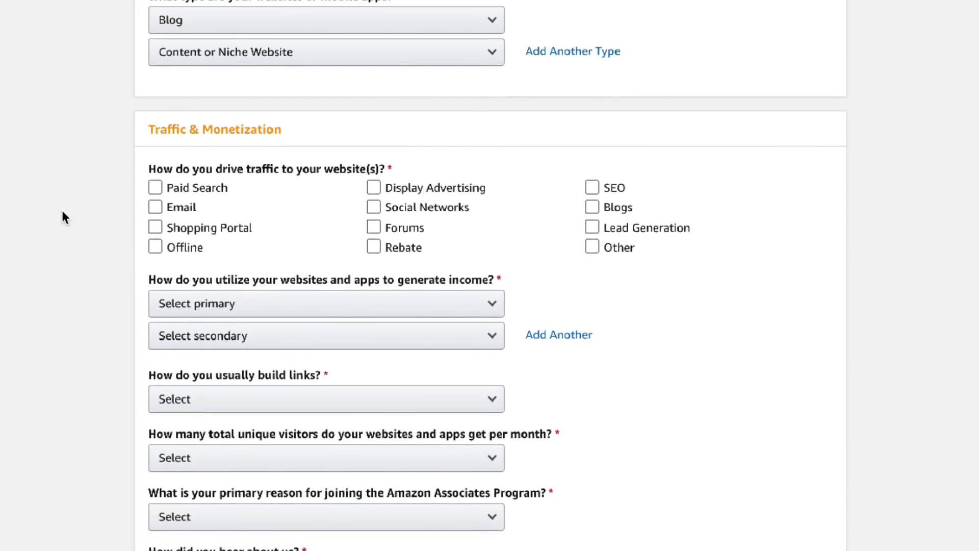
Mark SEO, Blogs, Social Networks and Email as the site's traffic sources
scroll(62, 217, "down", 1)
left_click(209, 137)
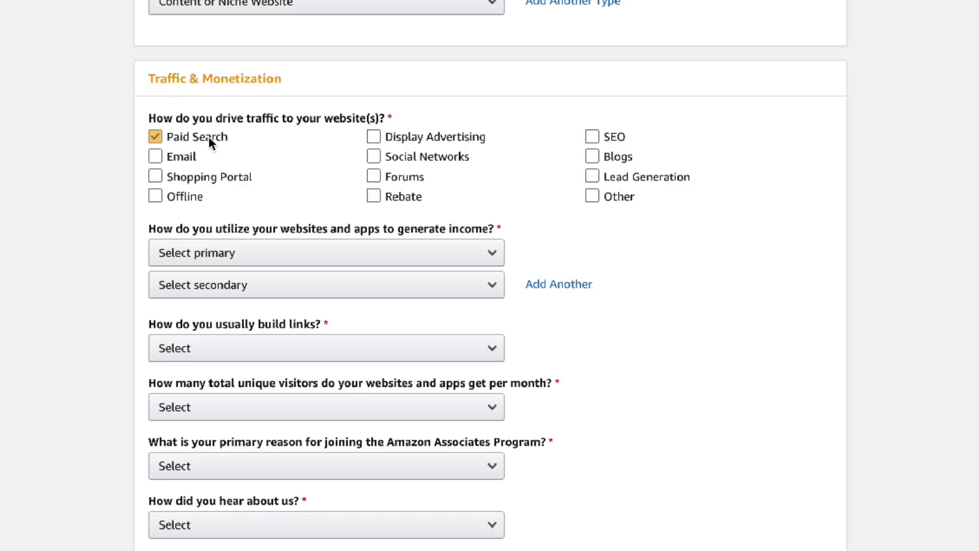
left_click(213, 139)
left_click(224, 200)
left_click(231, 203)
left_click(404, 176)
left_click(374, 136)
left_click(156, 175)
left_click(592, 176)
left_click(589, 135)
left_click(592, 156)
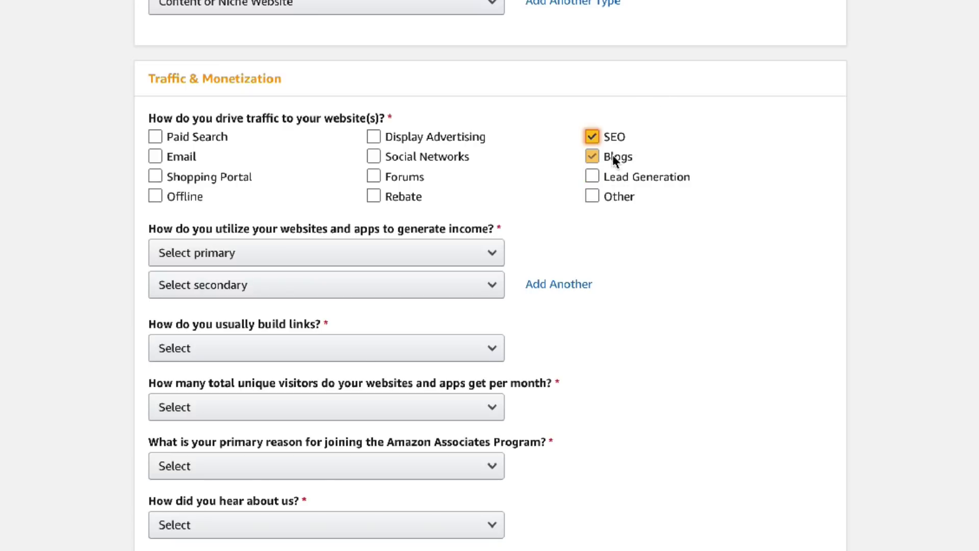
left_click(491, 183)
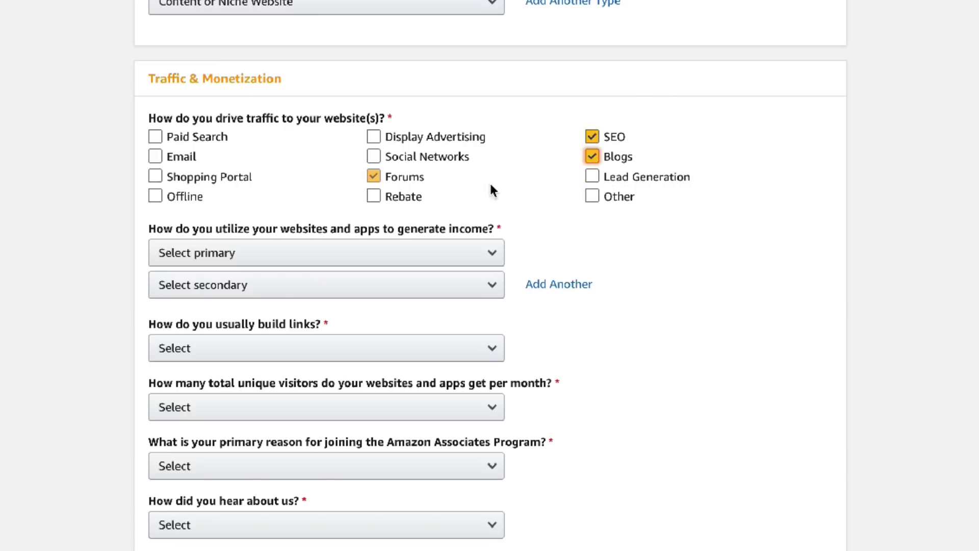
left_click(377, 159)
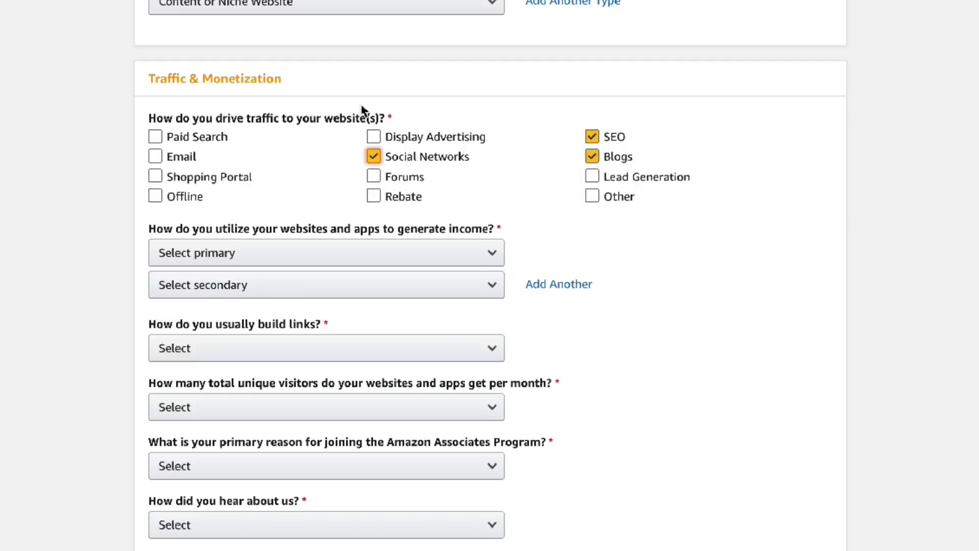
left_click(151, 152)
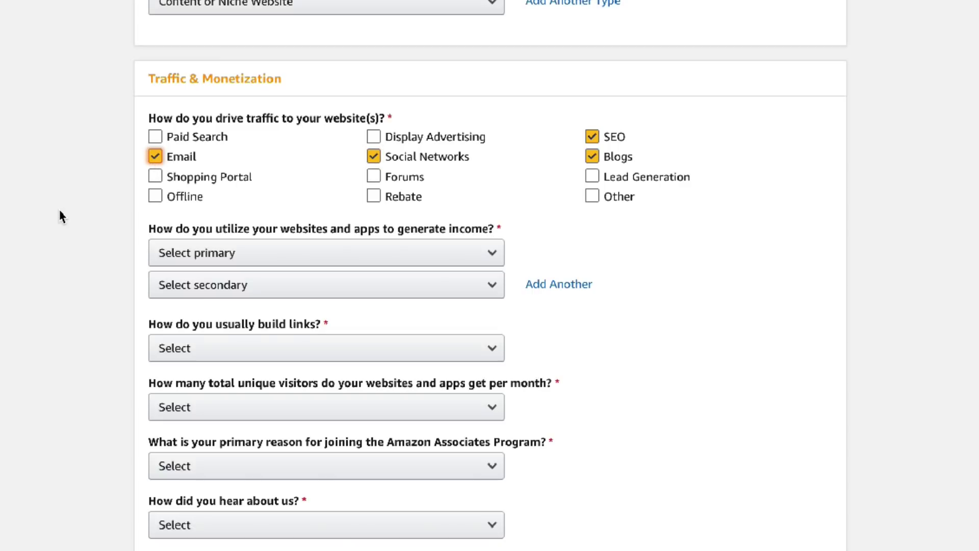
scroll(62, 216, "down", 2)
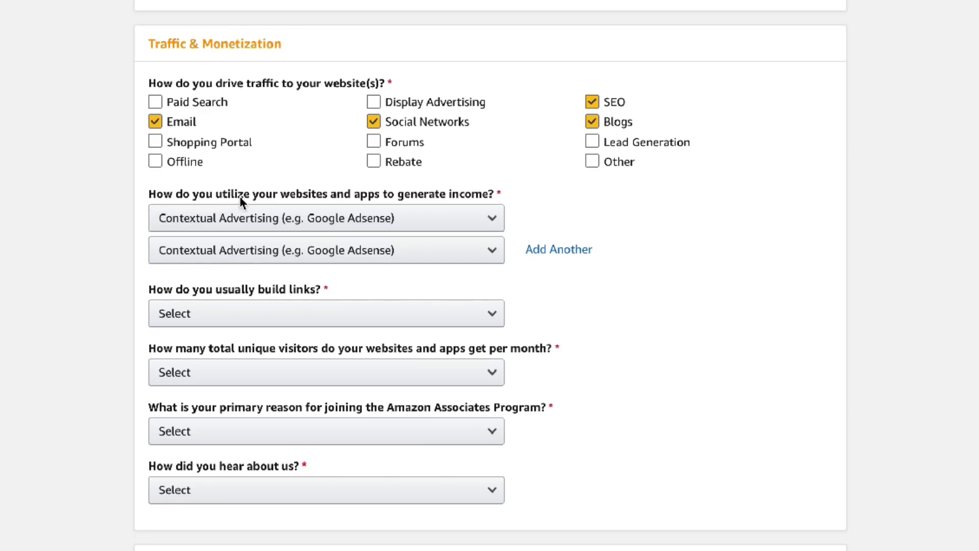
Set income methods to Contextual Advertising (primary) and Commission Junction (secondary)
left_click(340, 223)
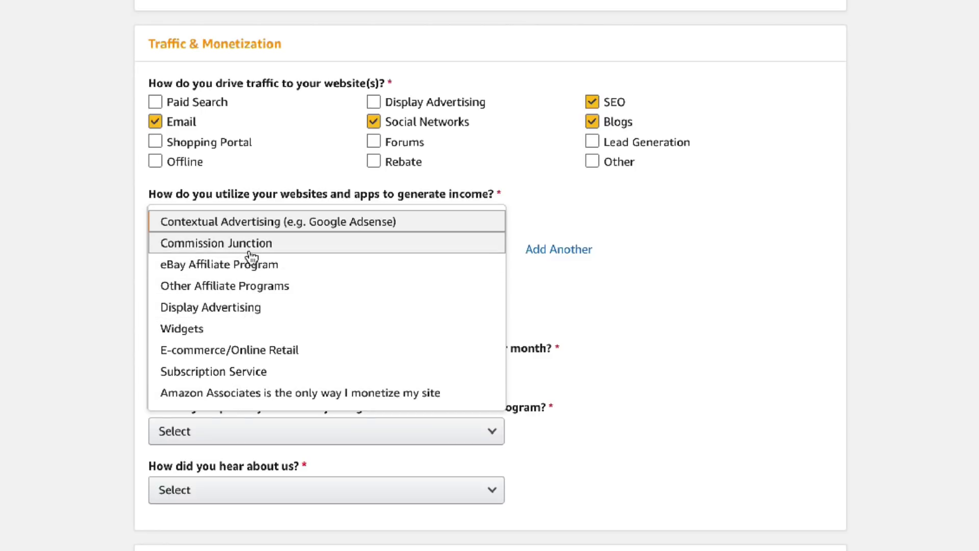
left_click(253, 221)
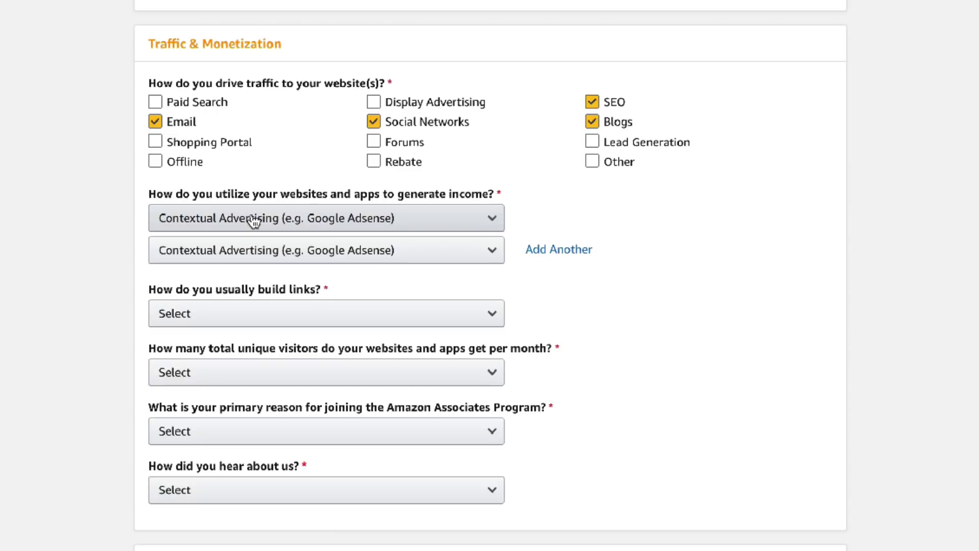
left_click(206, 255)
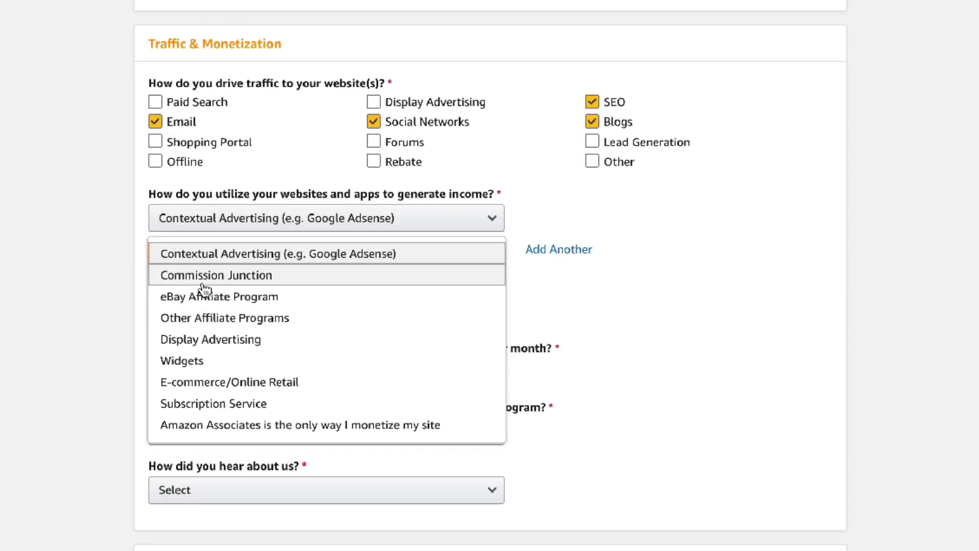
left_click(203, 283)
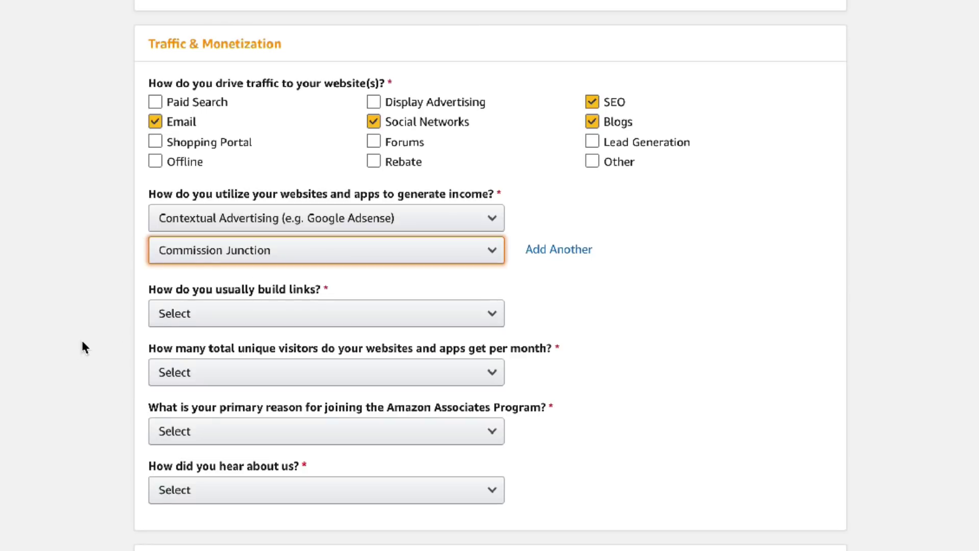
scroll(81, 346, "down", 3)
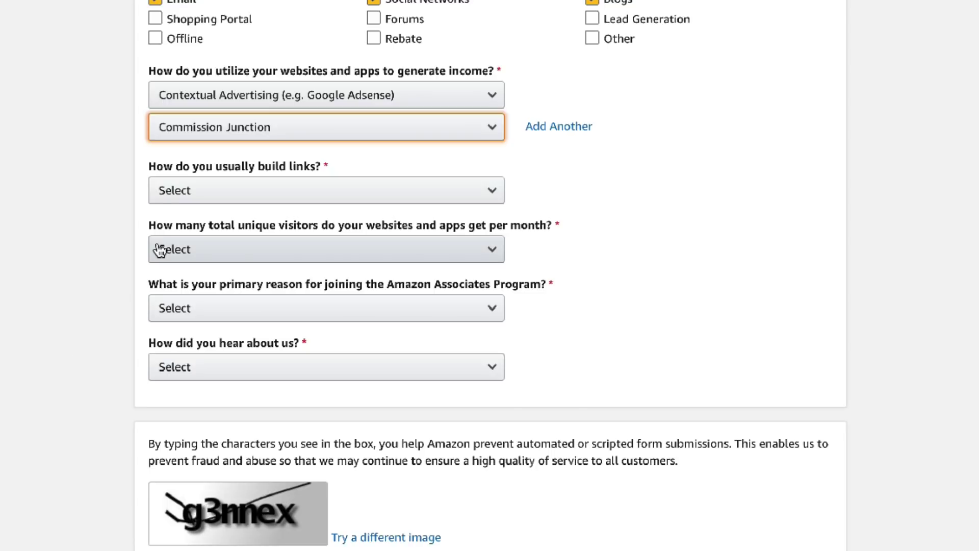
scroll(60, 275, "down", 1)
Choose Blog Editor for links, 50,001 to 500,000 monthly visitors, and 'To monetize my site'
key("Tab")
key("Tab")
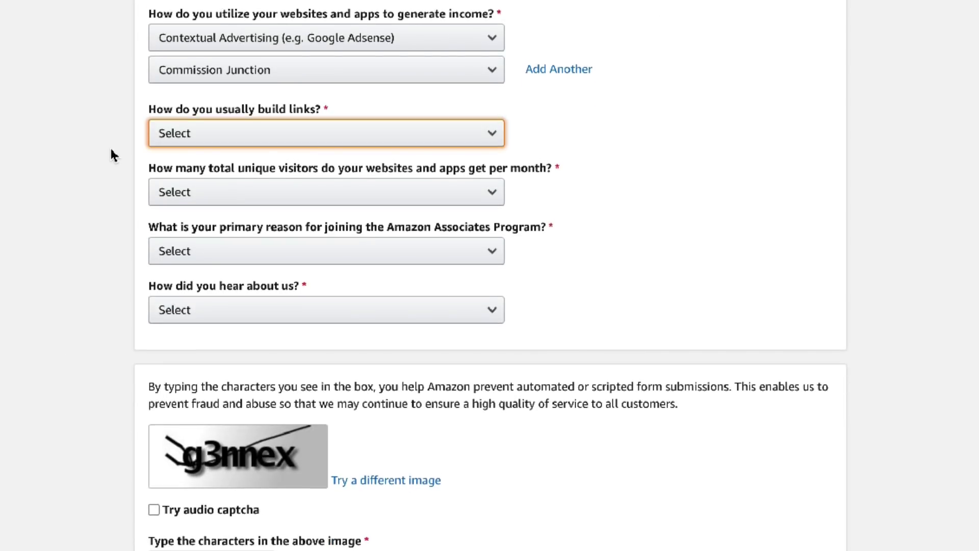
left_click(201, 133)
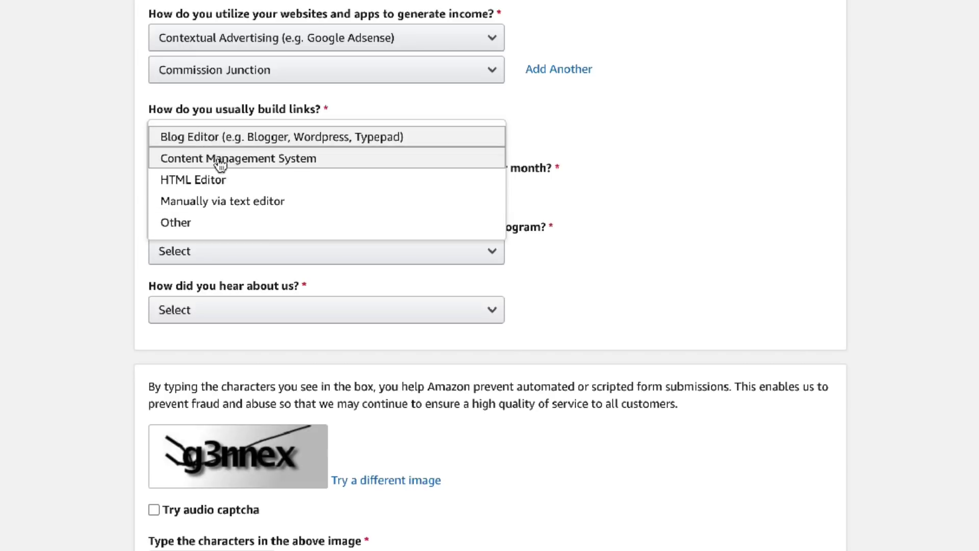
left_click(250, 137)
scroll(288, 95, "down", 2)
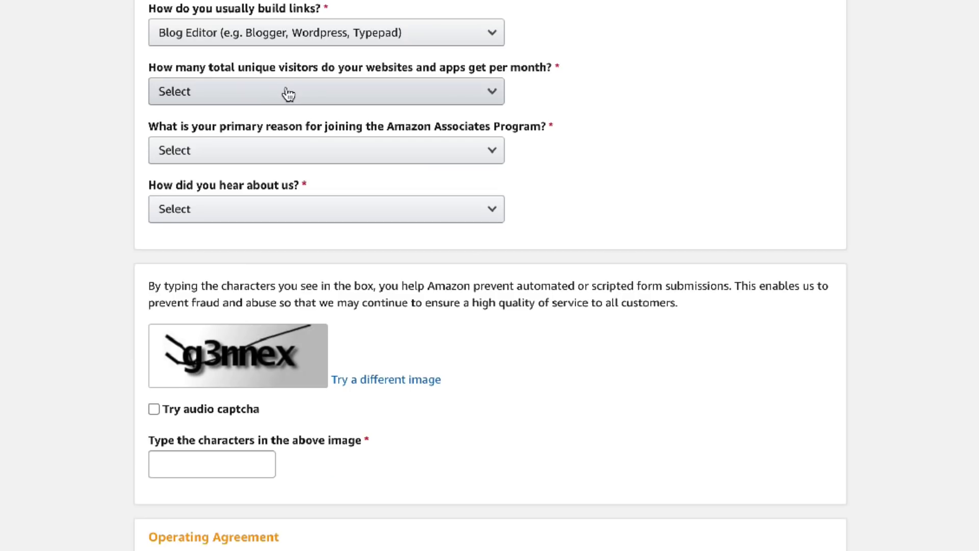
left_click(312, 92)
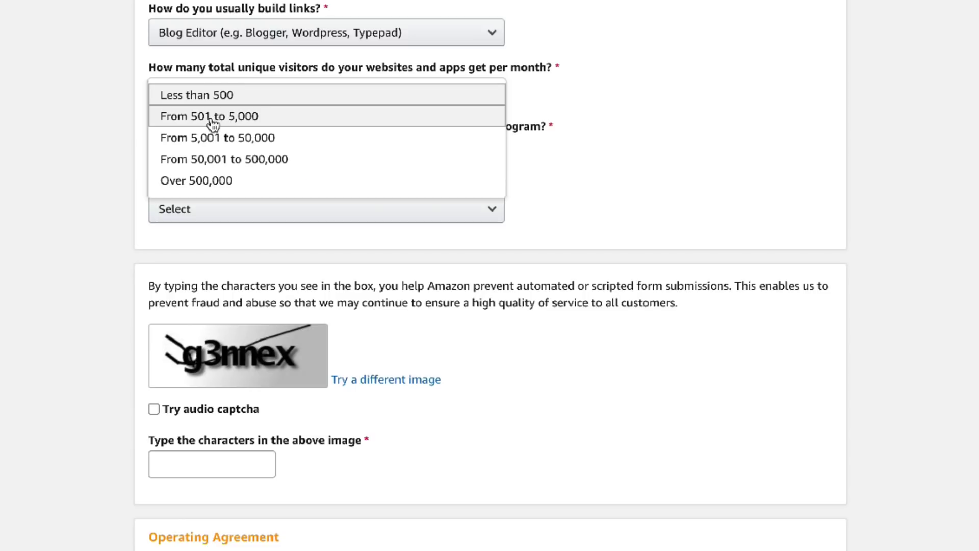
left_click(230, 160)
scroll(130, 152, "down", 1)
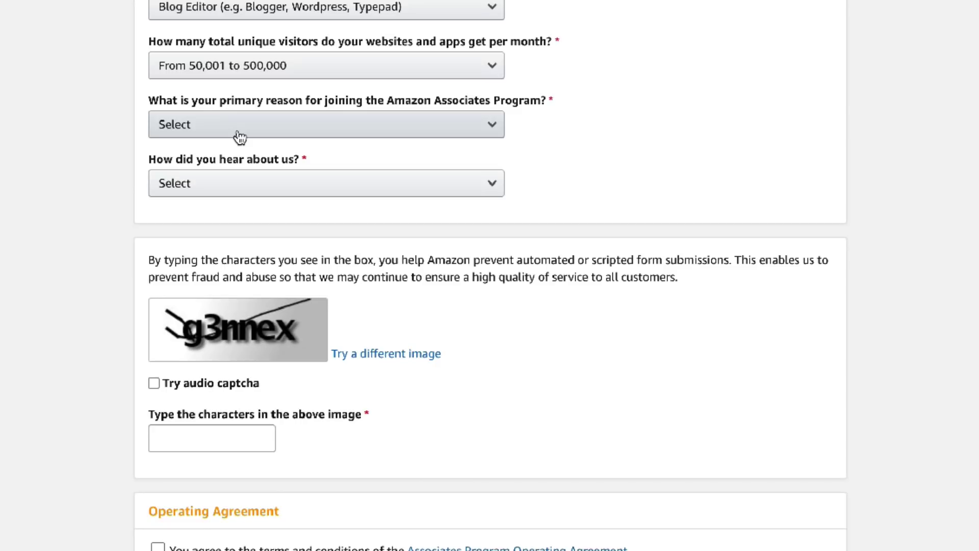
left_click(236, 137)
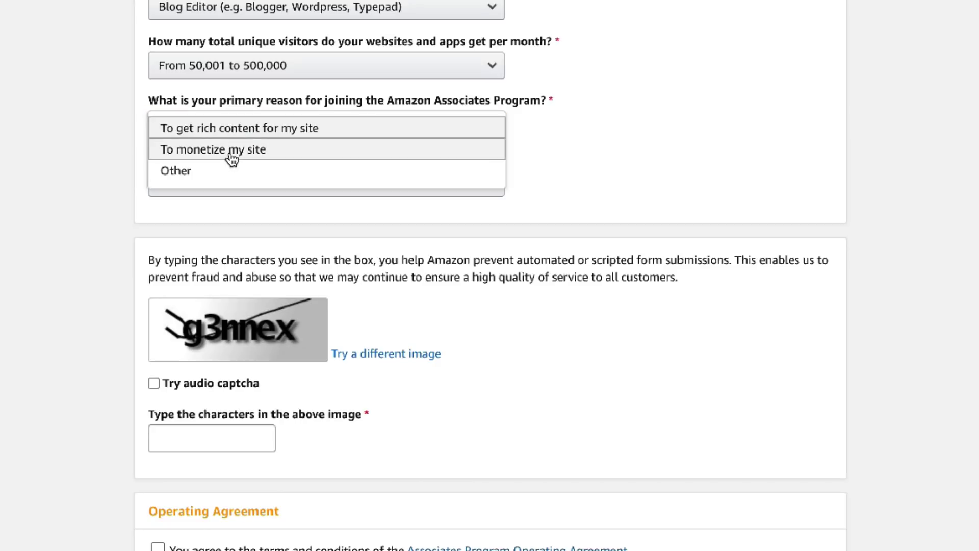
left_click(230, 153)
scroll(240, 117, "down", 3)
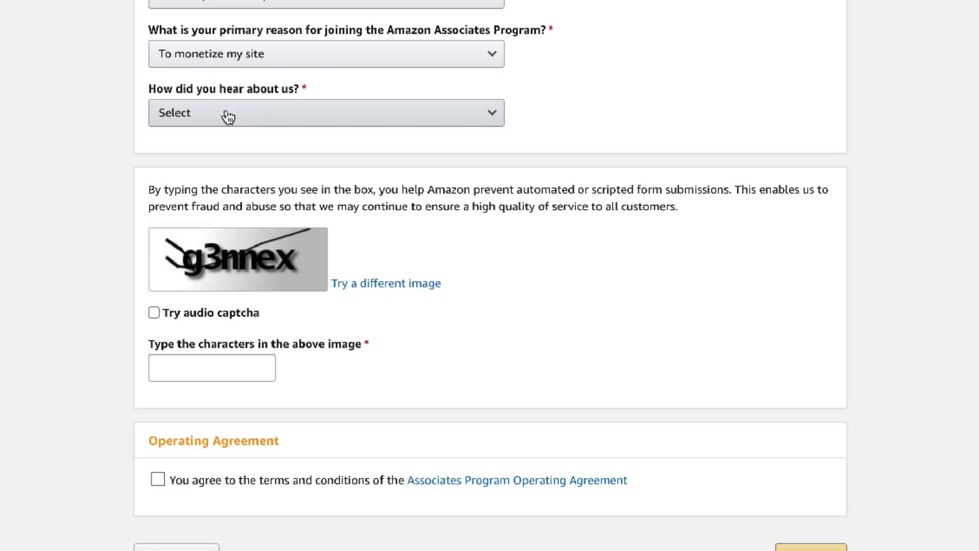
Choose Online Search as the answer to 'How did you hear about us?'
left_click(225, 116)
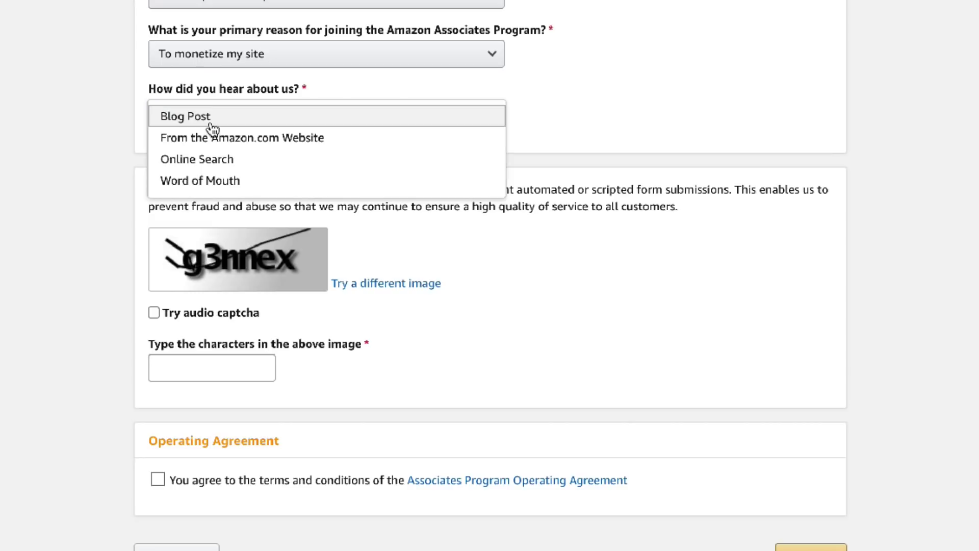
left_click(206, 160)
scroll(56, 194, "down", 2)
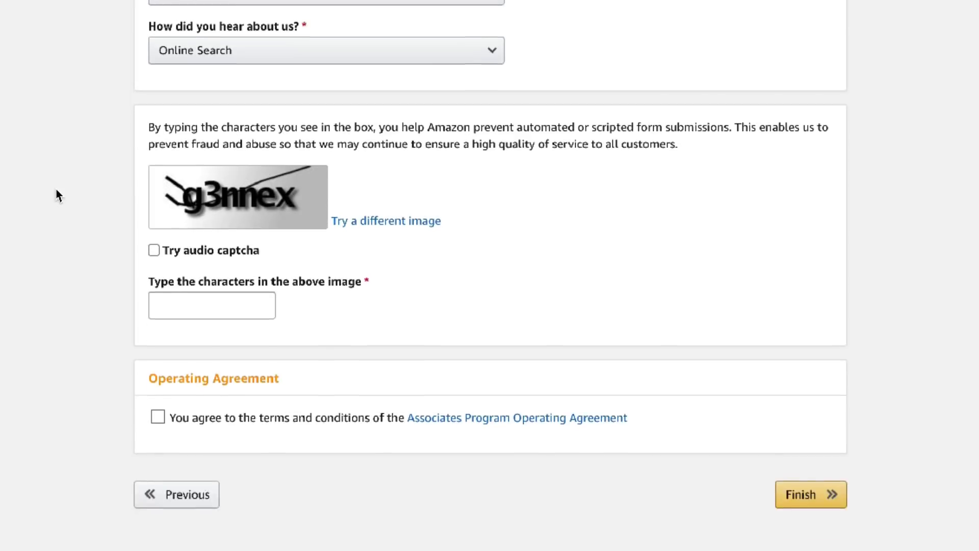
Enter the captcha characters, accept the Operating Agreement, and finish the application
left_click(186, 300)
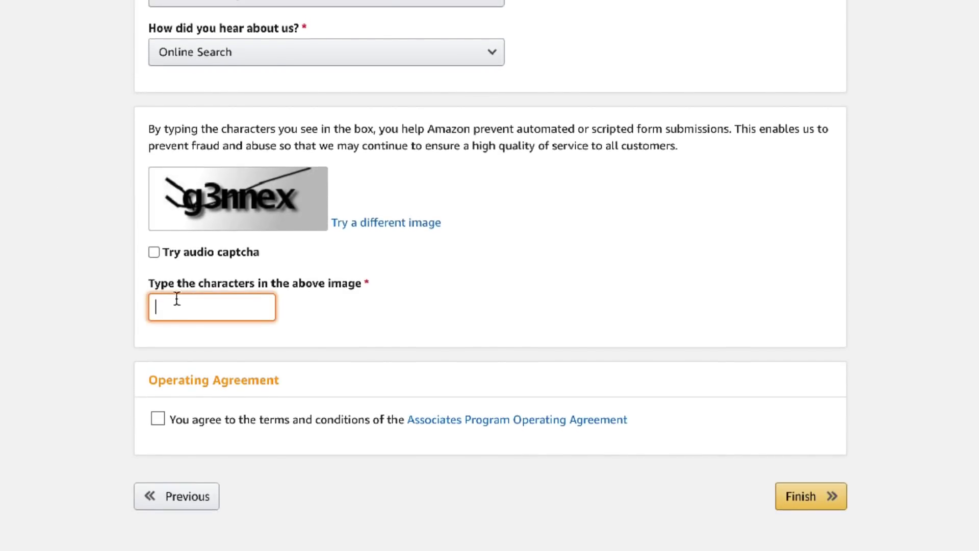
type("g3nnex")
left_click(158, 420)
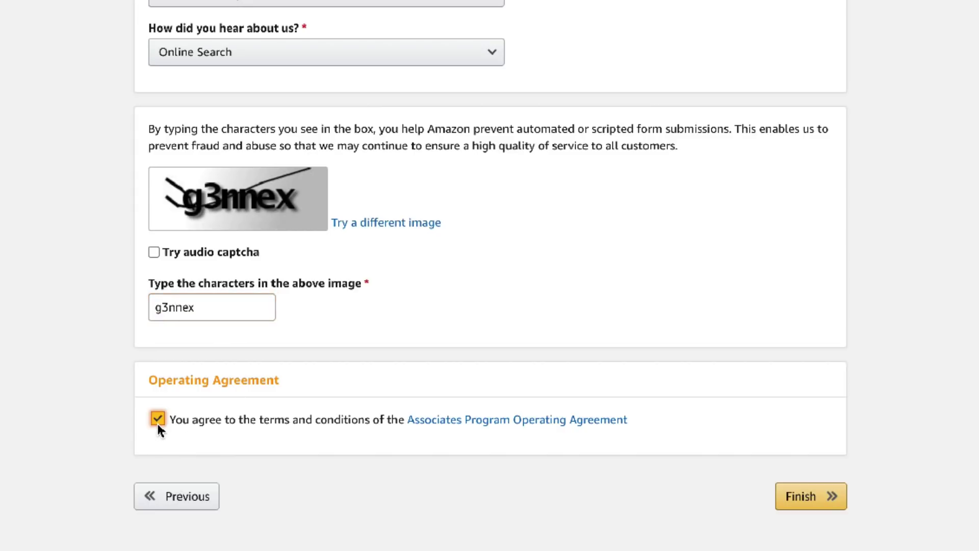
left_click(800, 503)
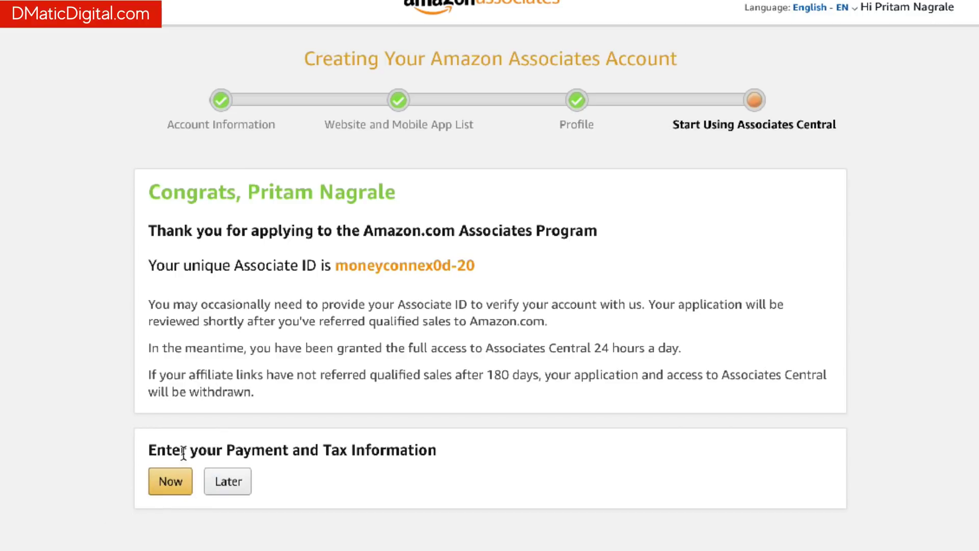
Sign back in with the account password, request the emailed OTP, and select the code in the Amazon Authentication email
left_click(170, 480)
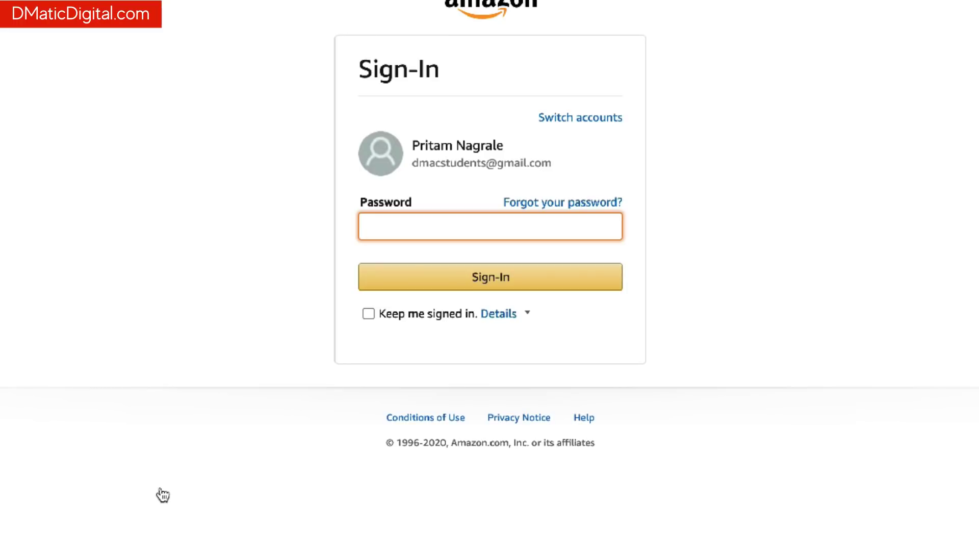
type("********")
left_click(484, 282)
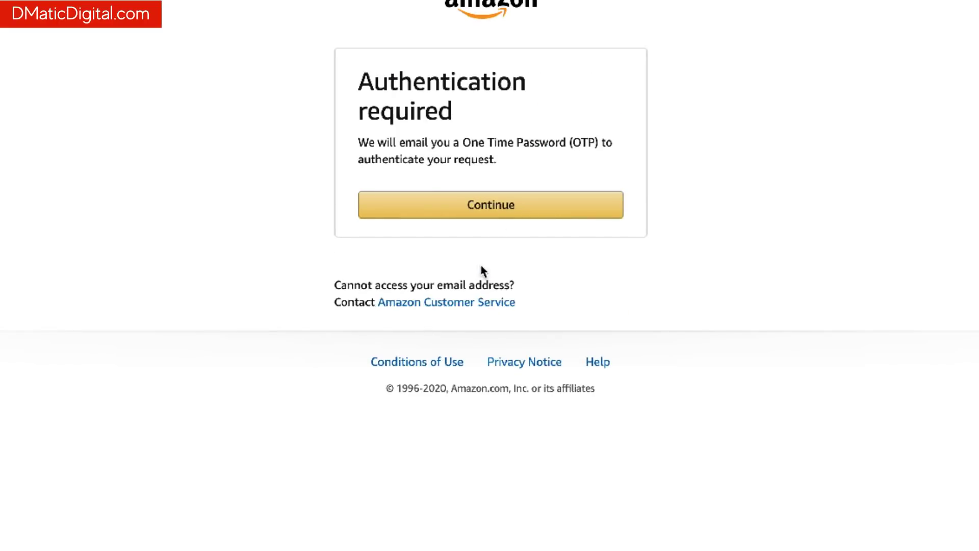
left_click(498, 209)
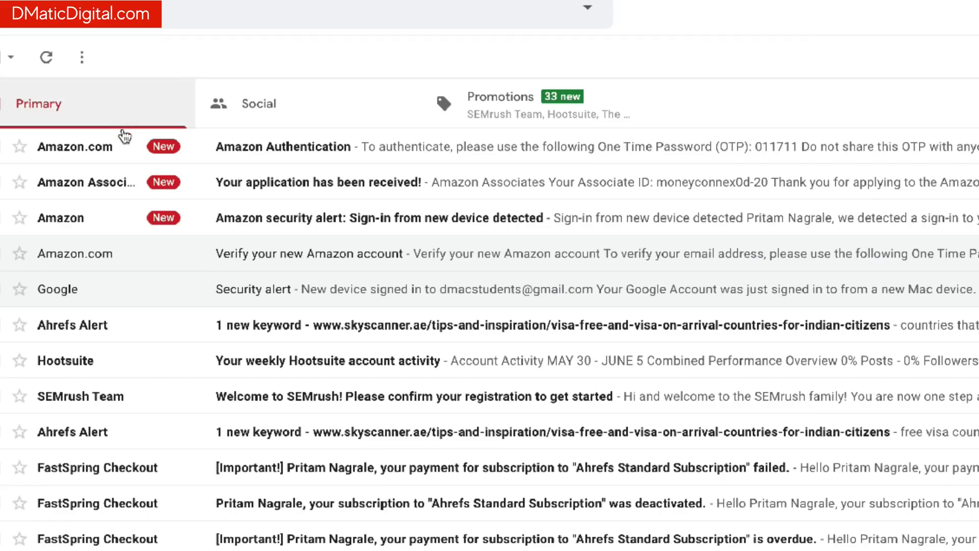
left_click(102, 145)
double_click(407, 309)
key("ctrl+c")
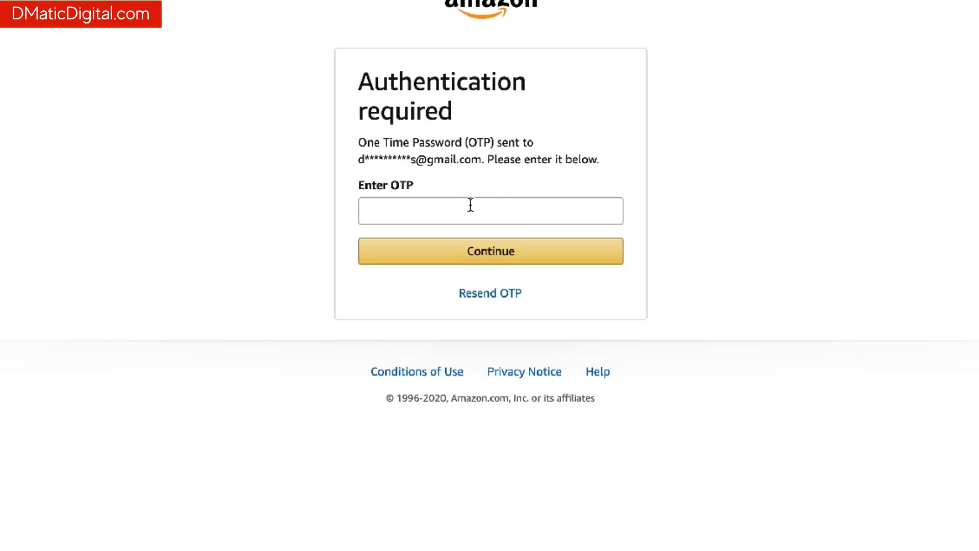
Paste the emailed one-time password and submit it
left_click(468, 206)
key("ctrl+v")
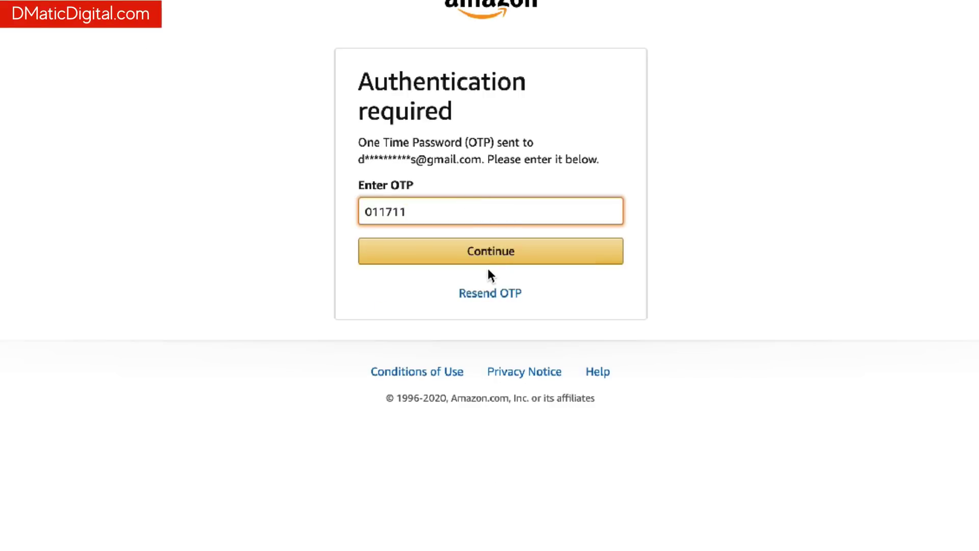
left_click(487, 266)
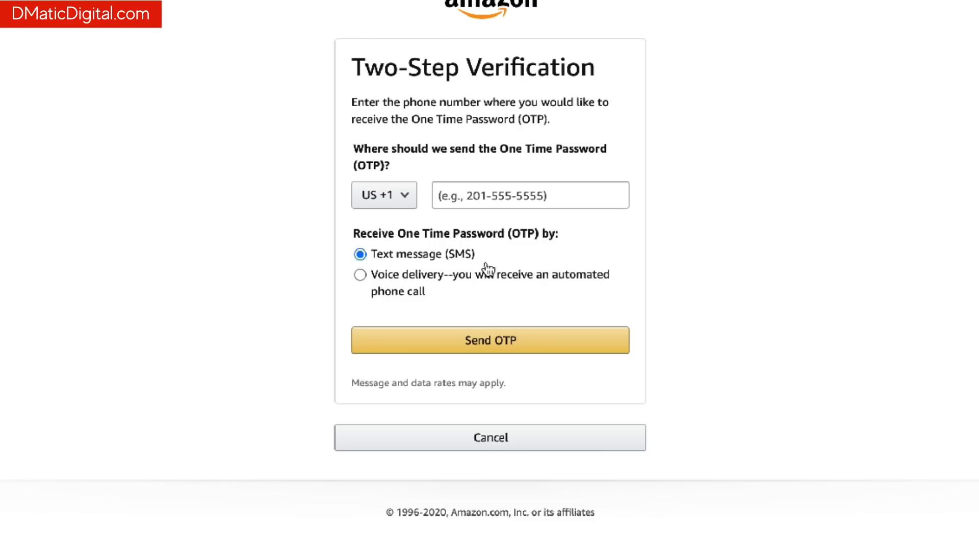
Verify a phone number with country code India +91 by submitting the texted one-time password
scroll(489, 269, "down", 1)
left_click(401, 145)
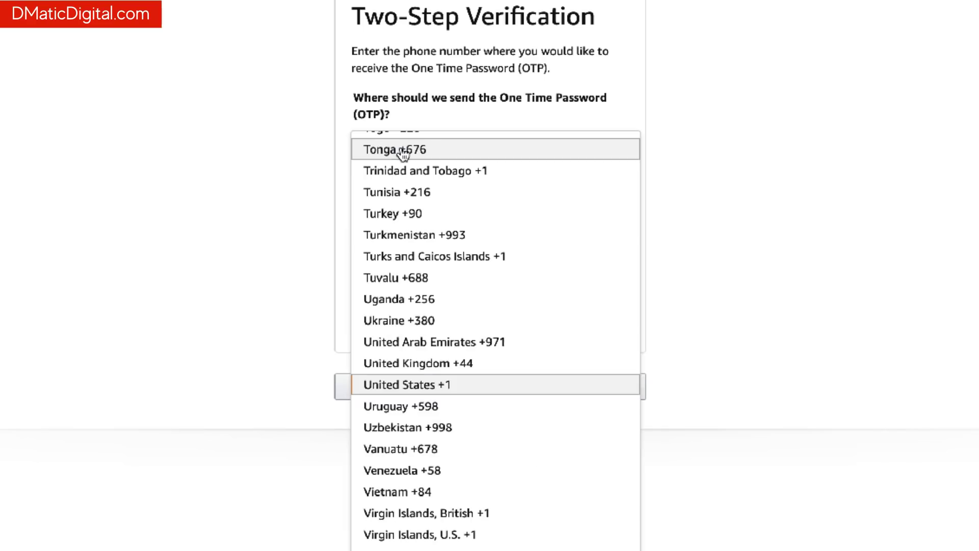
left_click(403, 158)
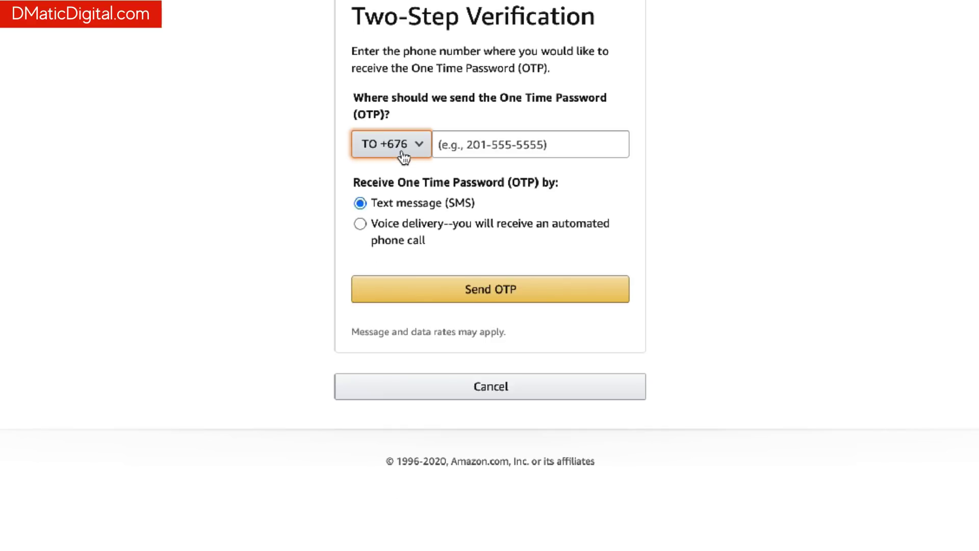
left_click(404, 158)
scroll(434, 322, "up", 20)
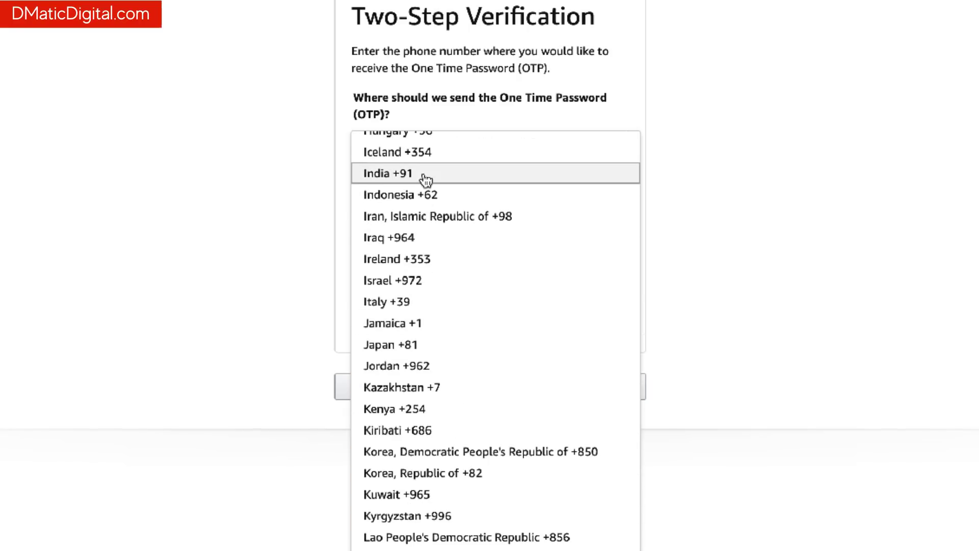
left_click(426, 176)
left_click(490, 231)
key("ctrl+v")
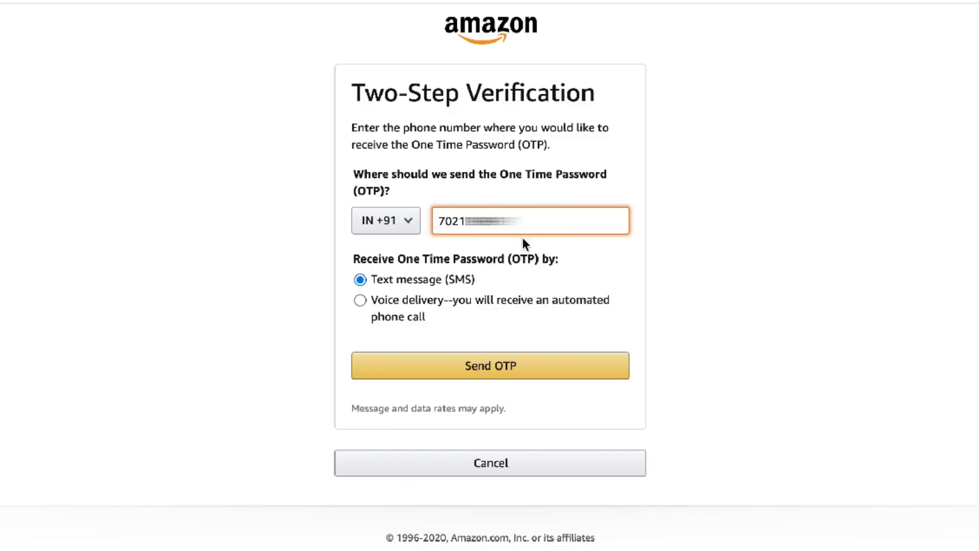
left_click(448, 371)
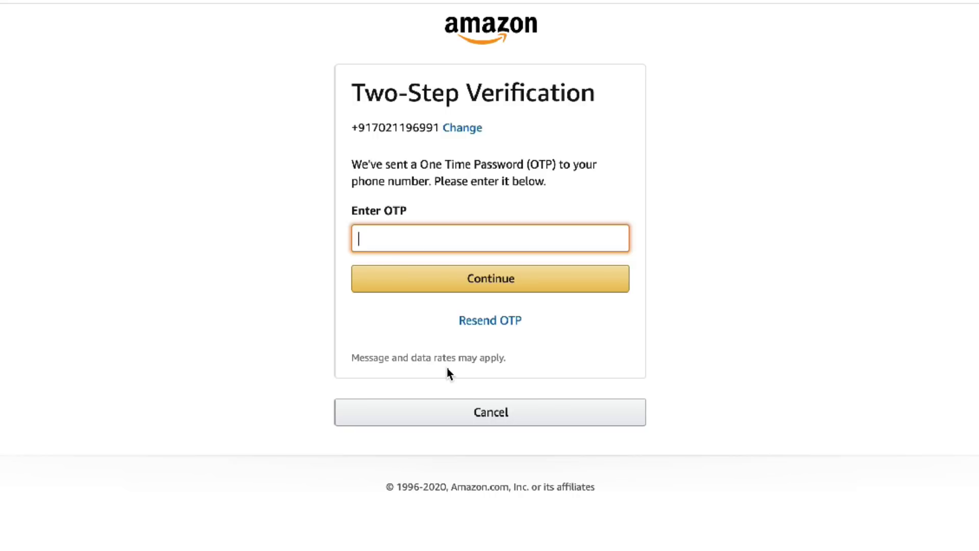
key("ctrl+v")
left_click(514, 277)
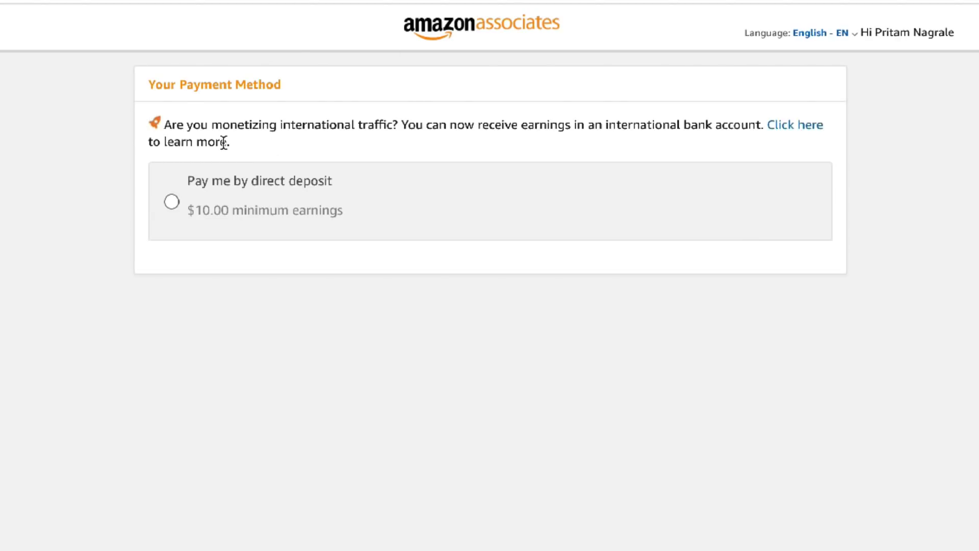
Select 'Pay me by direct deposit' as the payment method
left_click(312, 199)
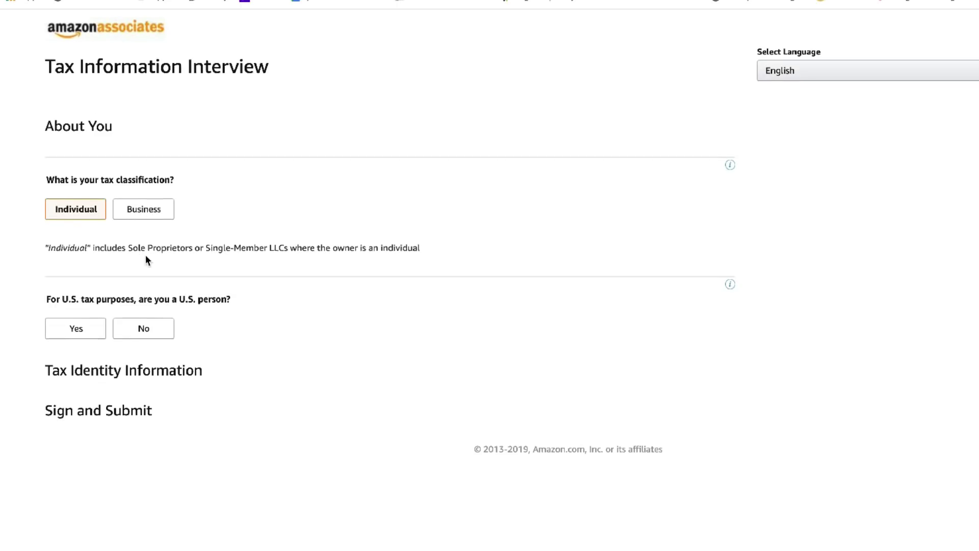
Answer No to being a U.S. person and to acting as an intermediary
left_click(143, 340)
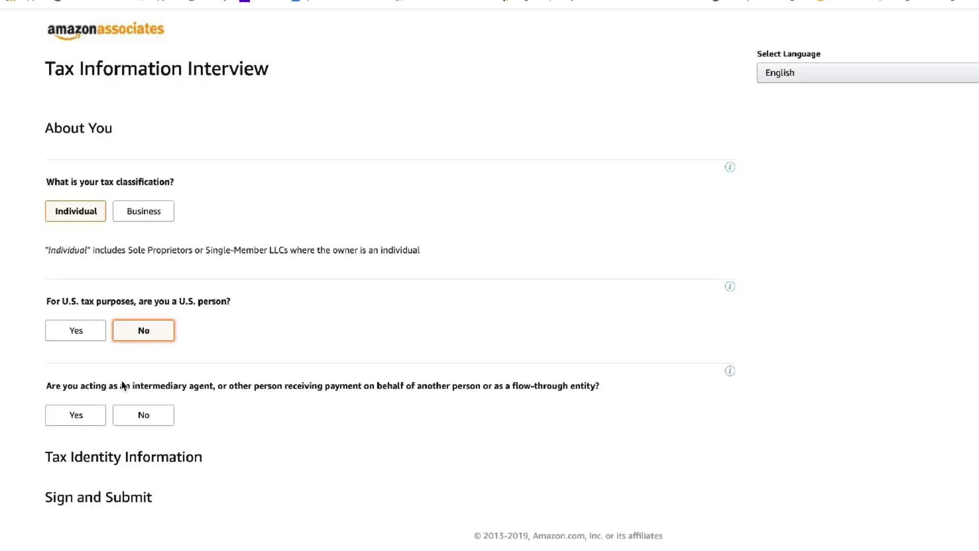
left_click(139, 416)
scroll(303, 441, "down", 8)
scroll(303, 441, "up", 2)
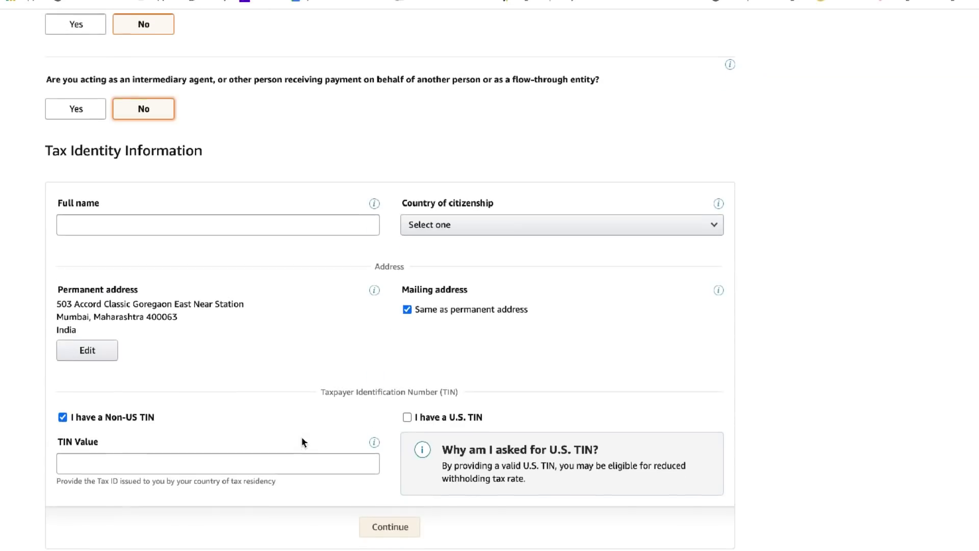
Enter the account holder's full name, correcting a typo
left_click(212, 223)
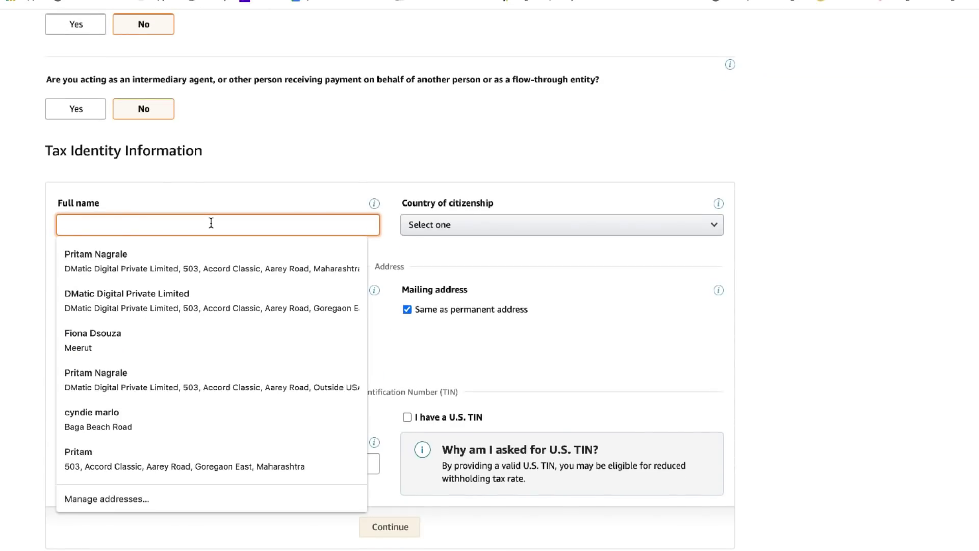
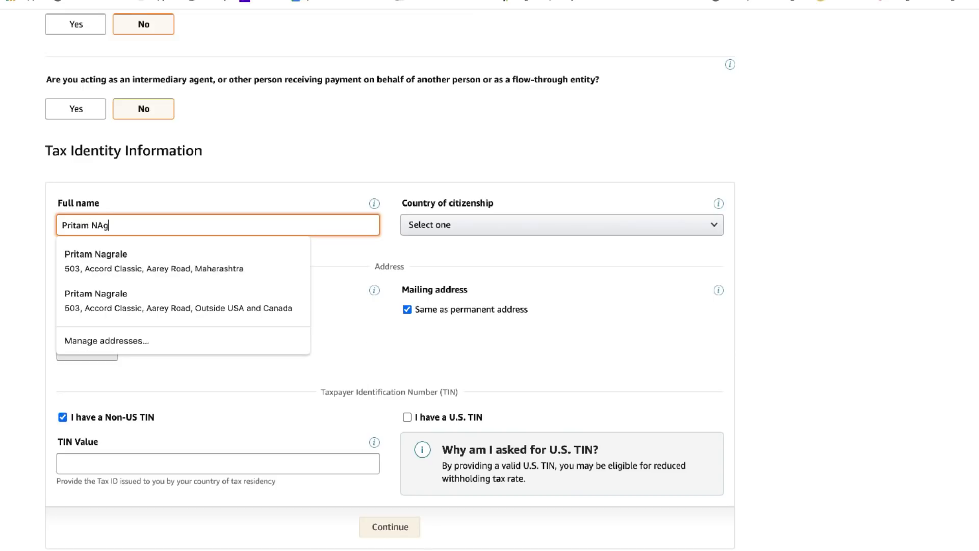
type("agrale")
left_click(355, 170)
Set country of citizenship to India, paste the non-US TIN, and continue
left_click(495, 228)
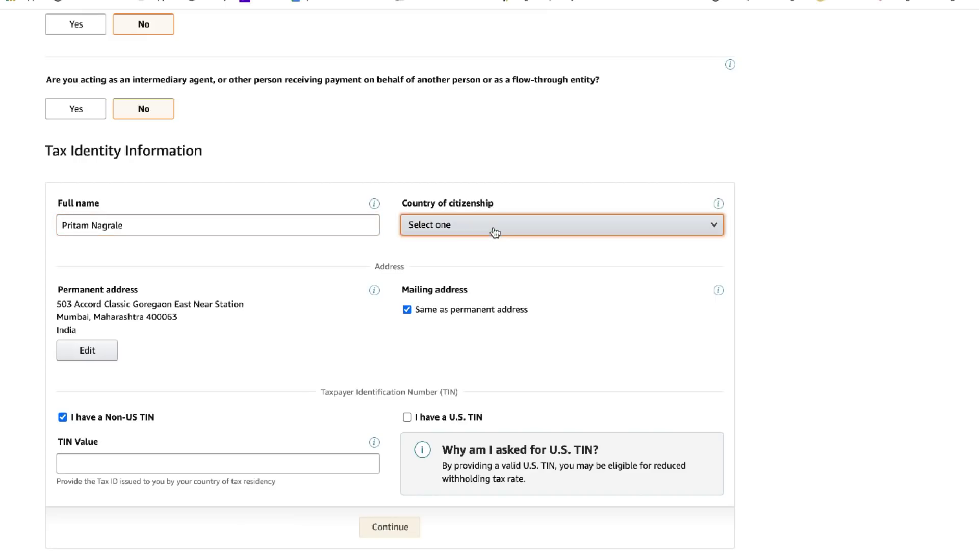
left_click(496, 227)
type("India")
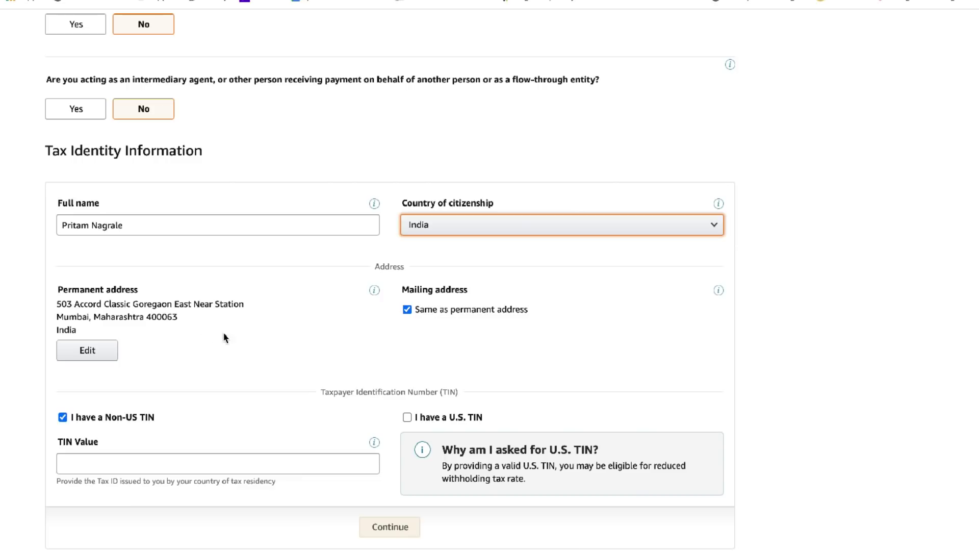
scroll(363, 339, "down", 2)
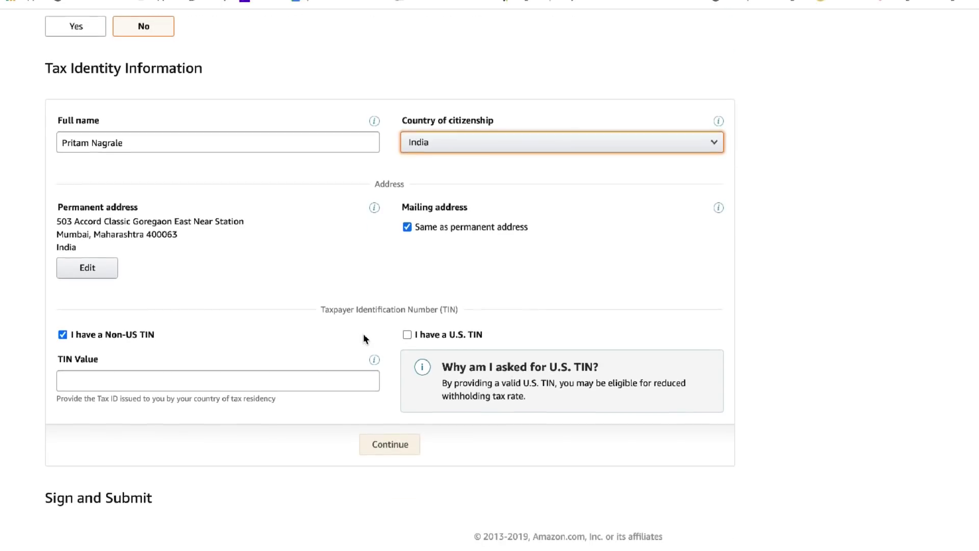
left_click(88, 381)
key("ctrl+v")
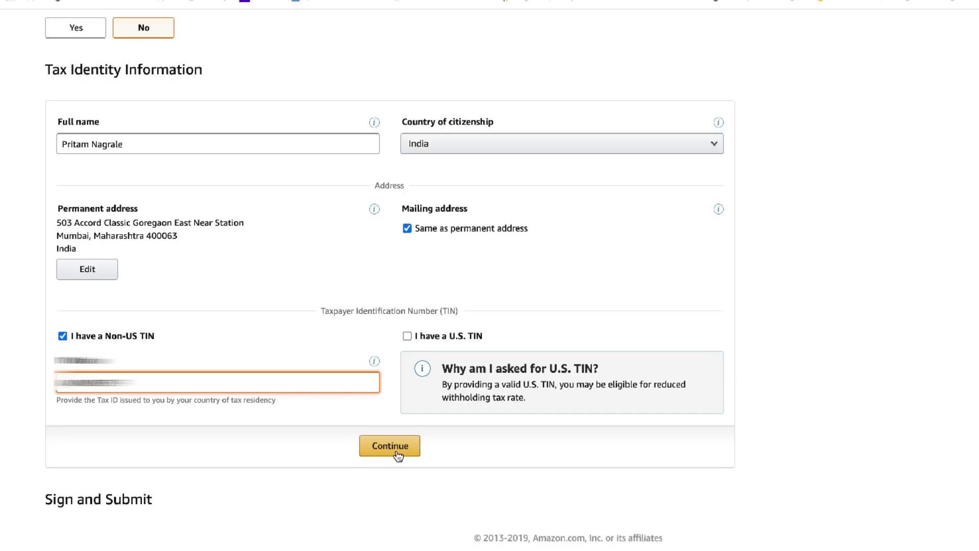
left_click(396, 448)
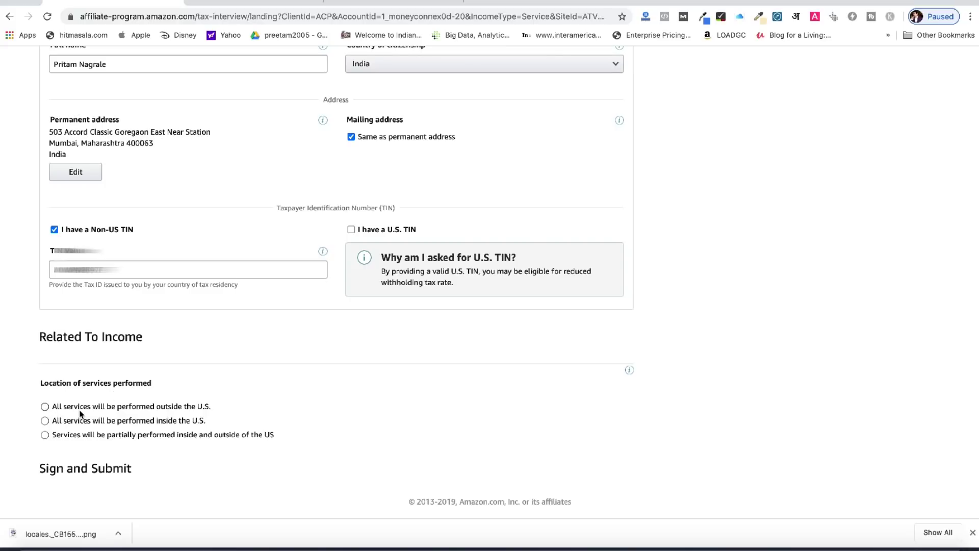
Declare that all services will be performed outside the U.S
left_click(45, 406)
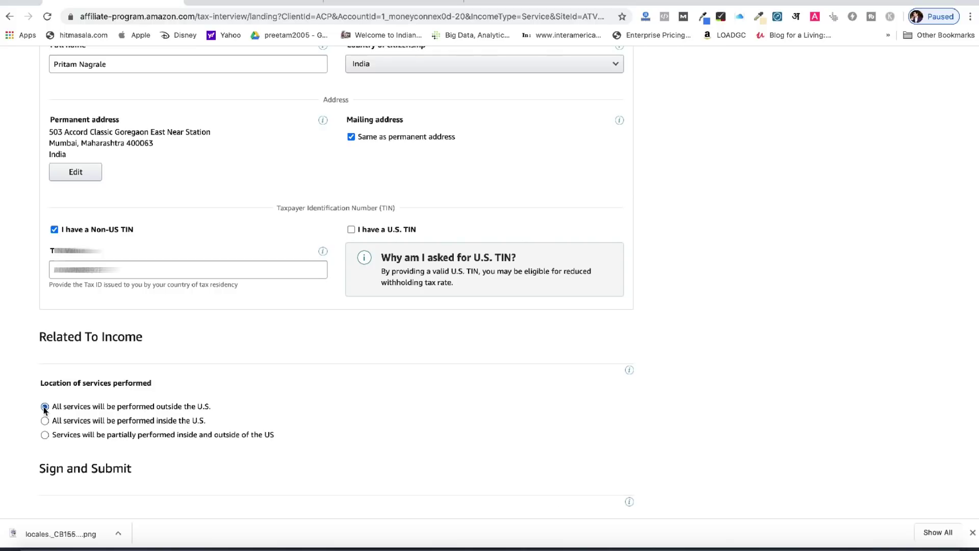
scroll(302, 403, "down", 10)
scroll(302, 403, "up", 3)
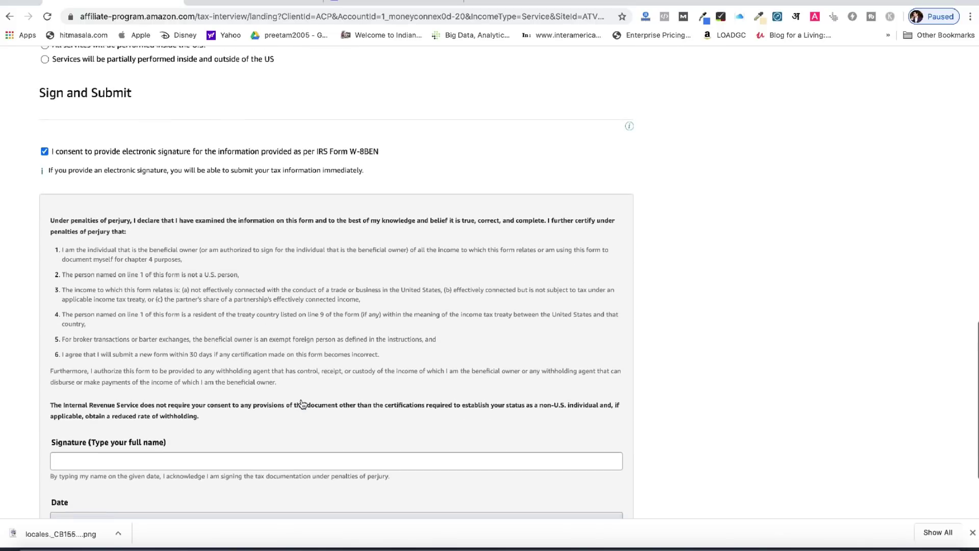
scroll(302, 403, "up", 3)
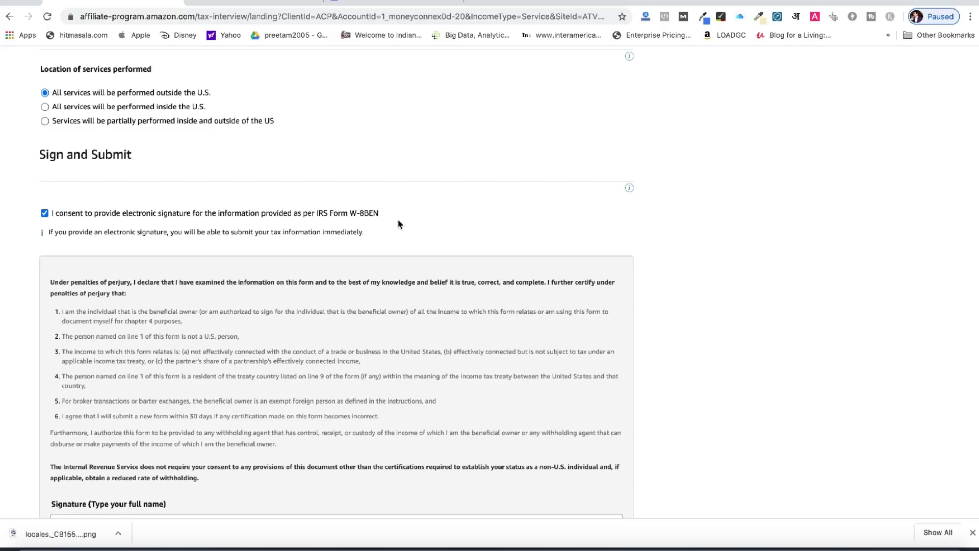
scroll(399, 225, "down", 3)
scroll(398, 221, "down", 2)
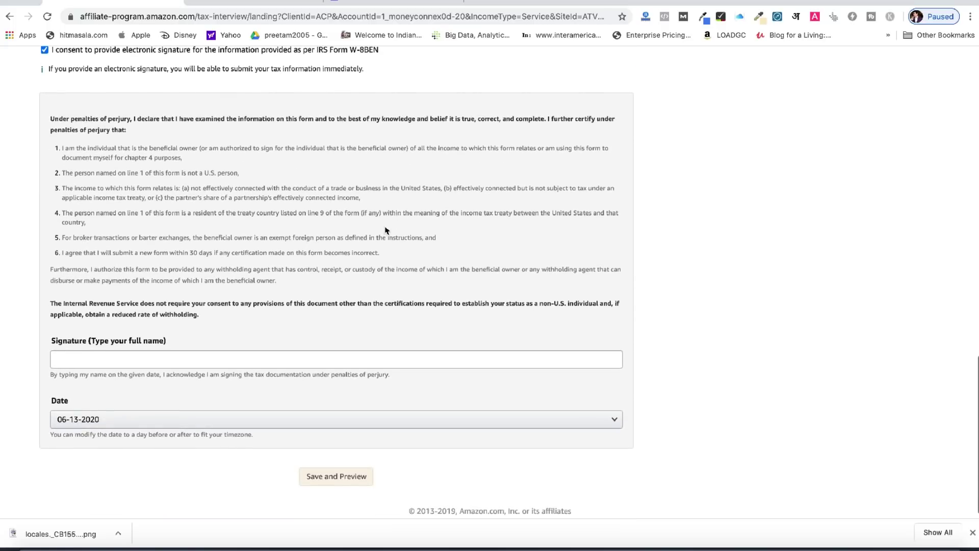
Sign with the full name in capitals and save the W-8BEN for preview
left_click(145, 357)
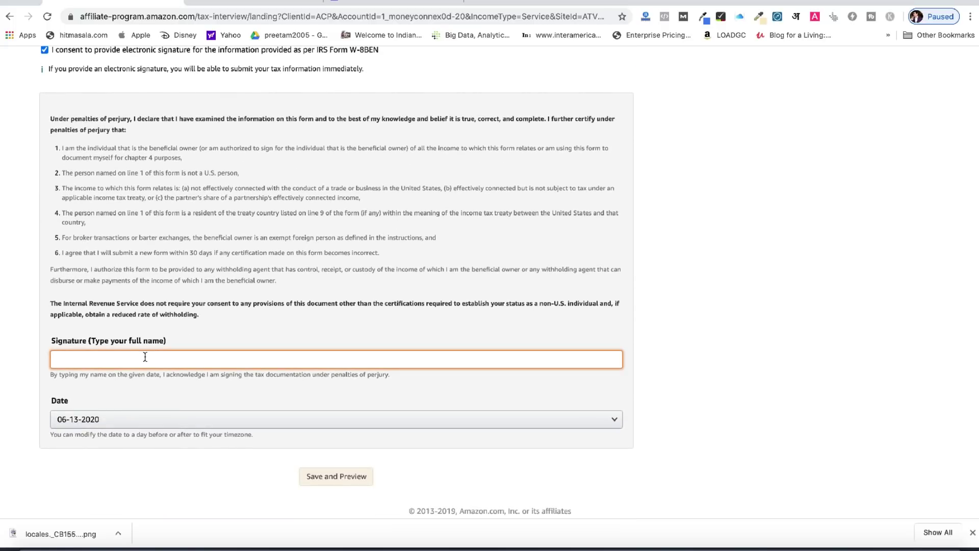
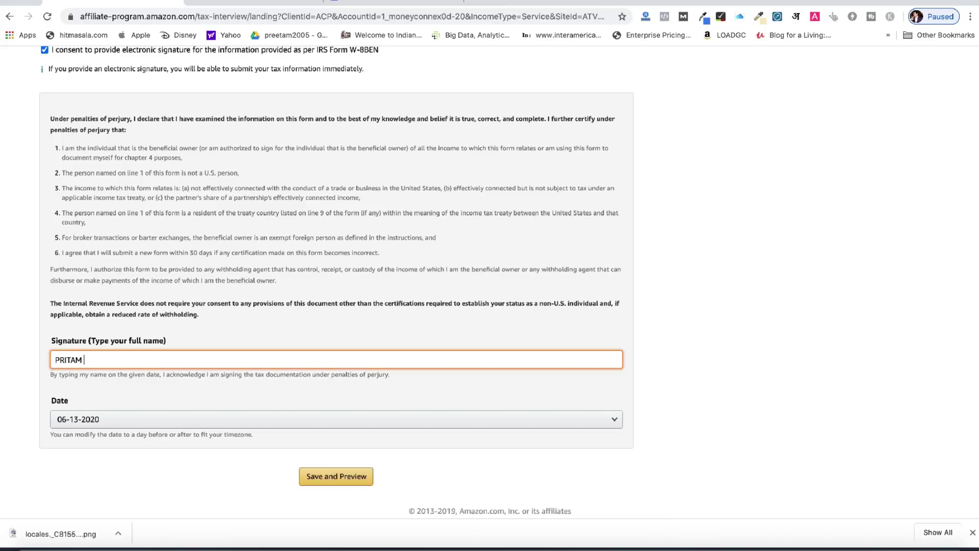
left_click(331, 476)
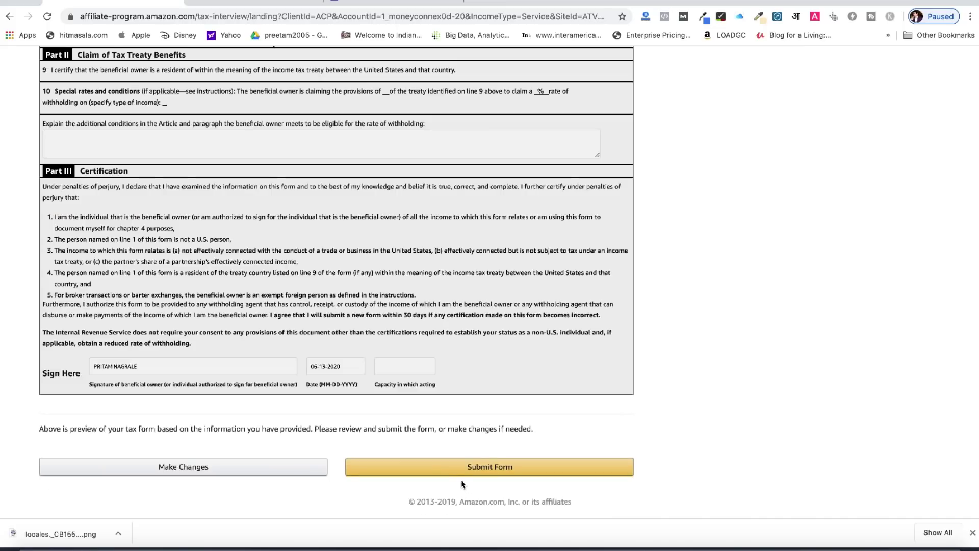
Submit the W-8BEN form and exit the interview once it shows Validated
left_click(463, 467)
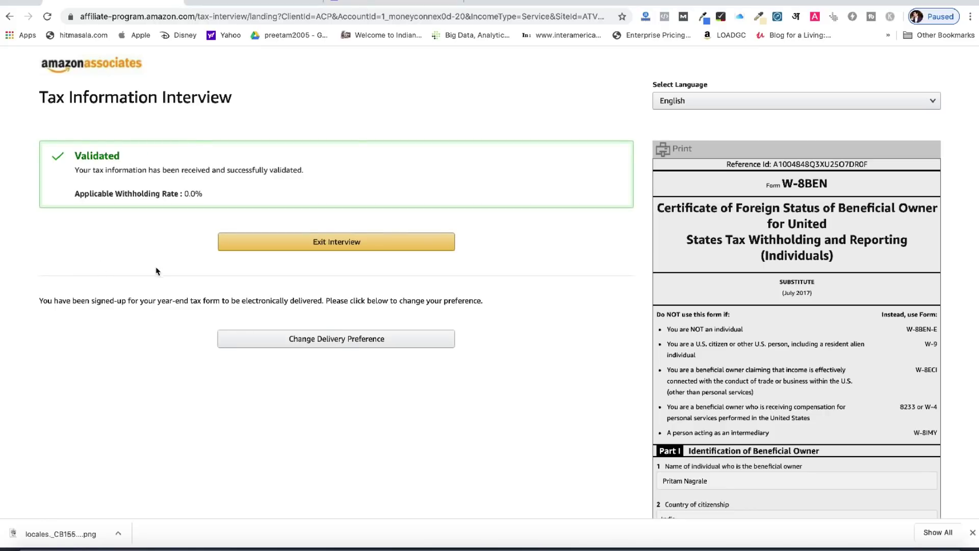
left_click(309, 243)
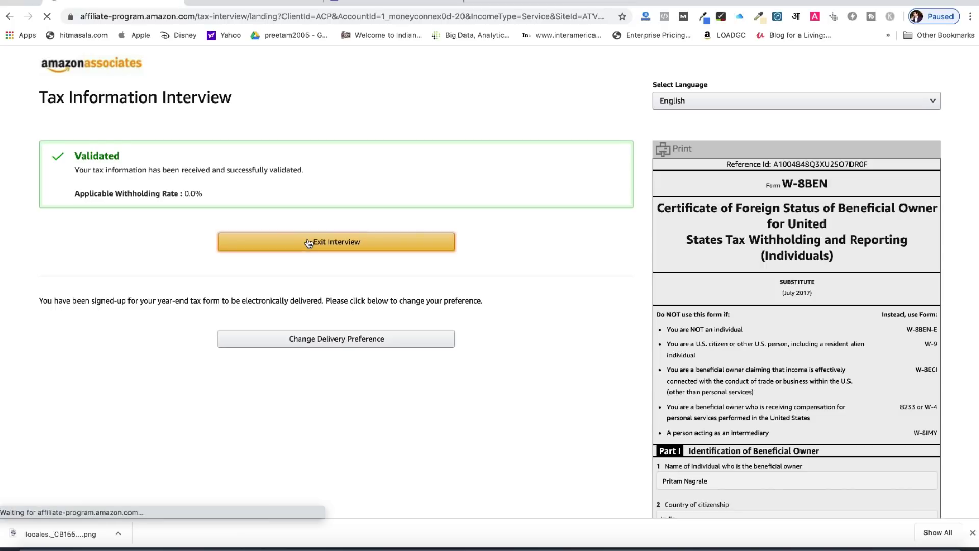